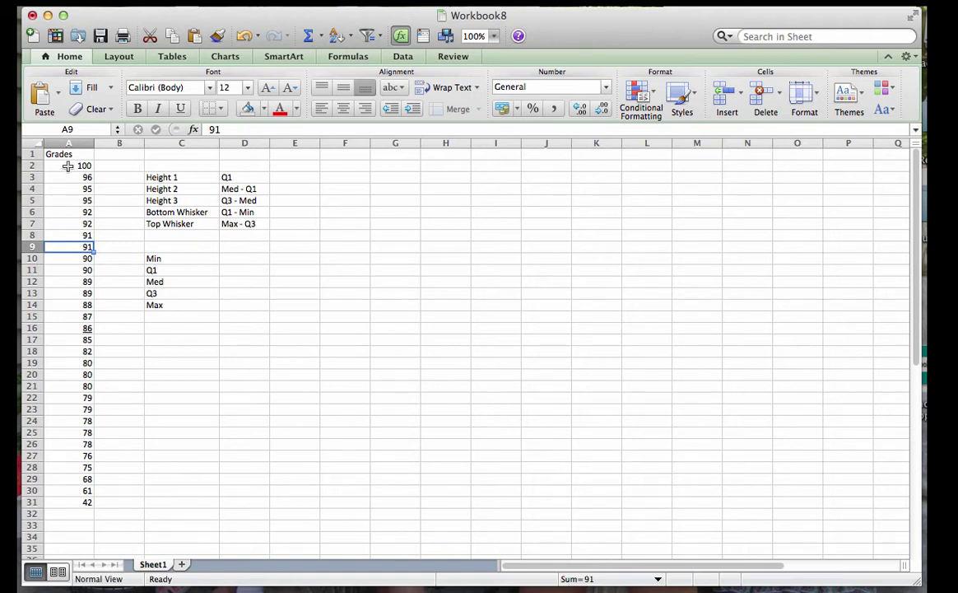
Sort the grades in A2:A31 in ascending order using the Data tab's Sort menu.
{"action": "left_click_drag", "start_coordinate": [68, 165], "coordinate": [80, 502]}
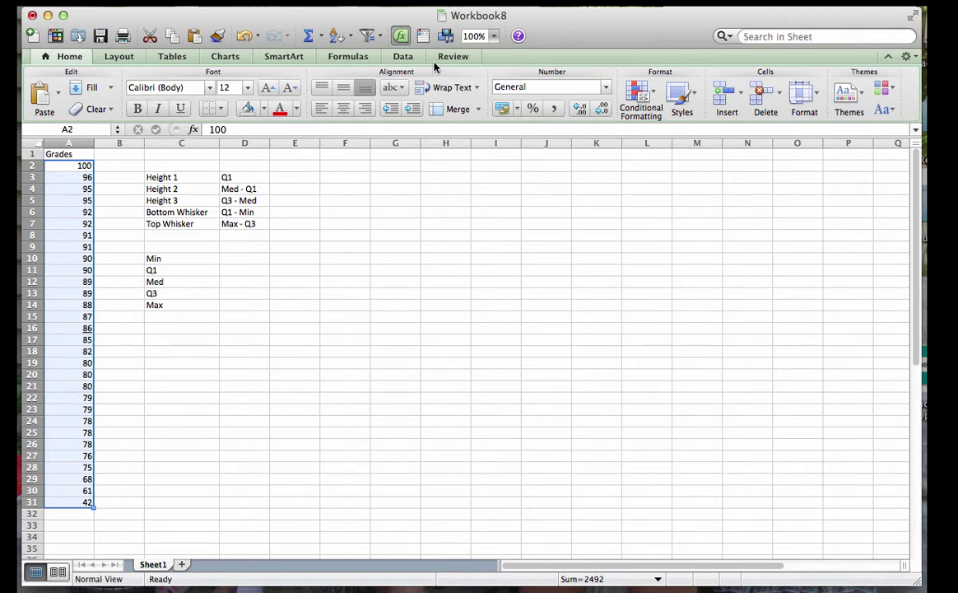
{"action": "left_click", "coordinate": [402, 56]}
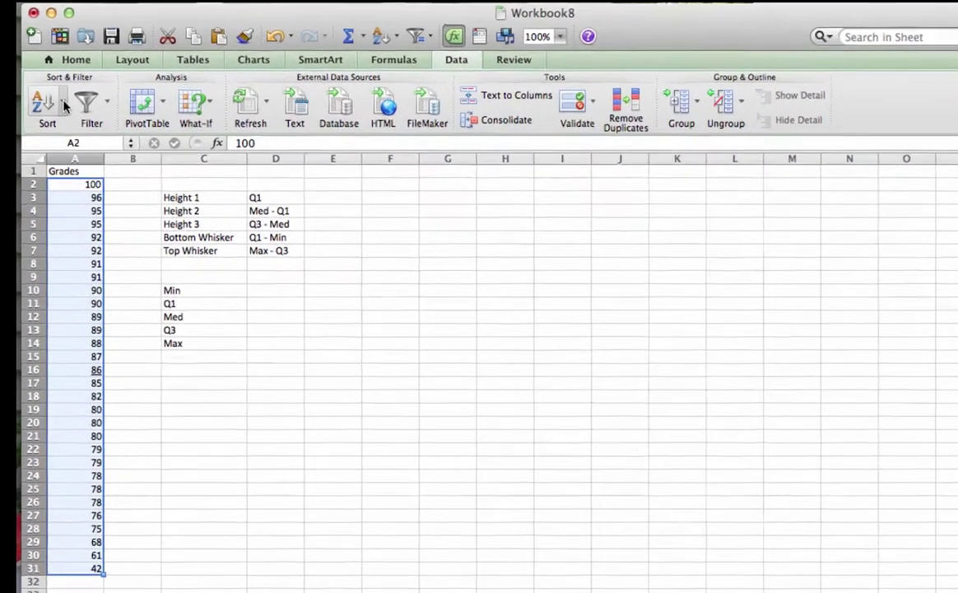
{"action": "left_click", "coordinate": [59, 96]}
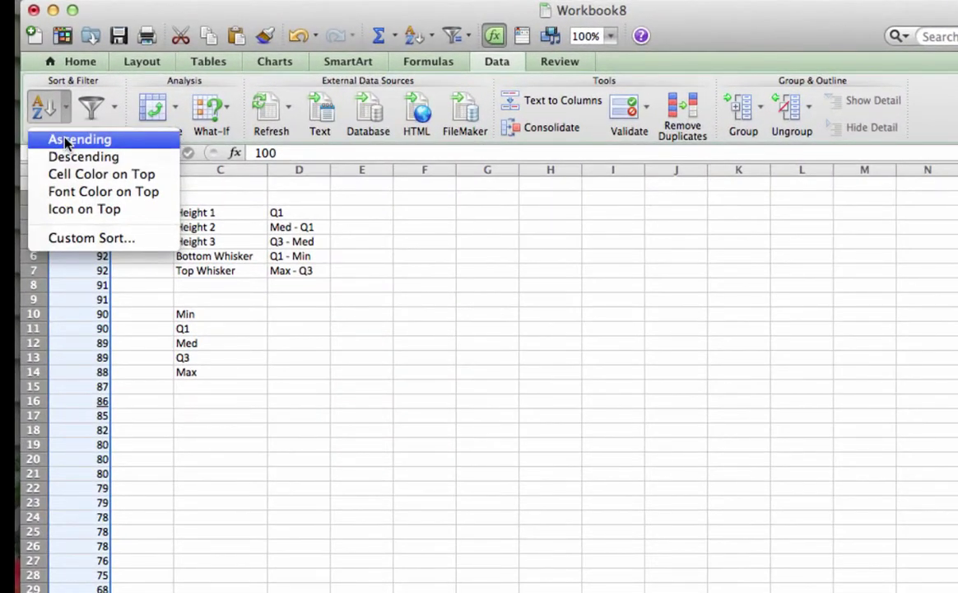
{"action": "left_click", "coordinate": [67, 141]}
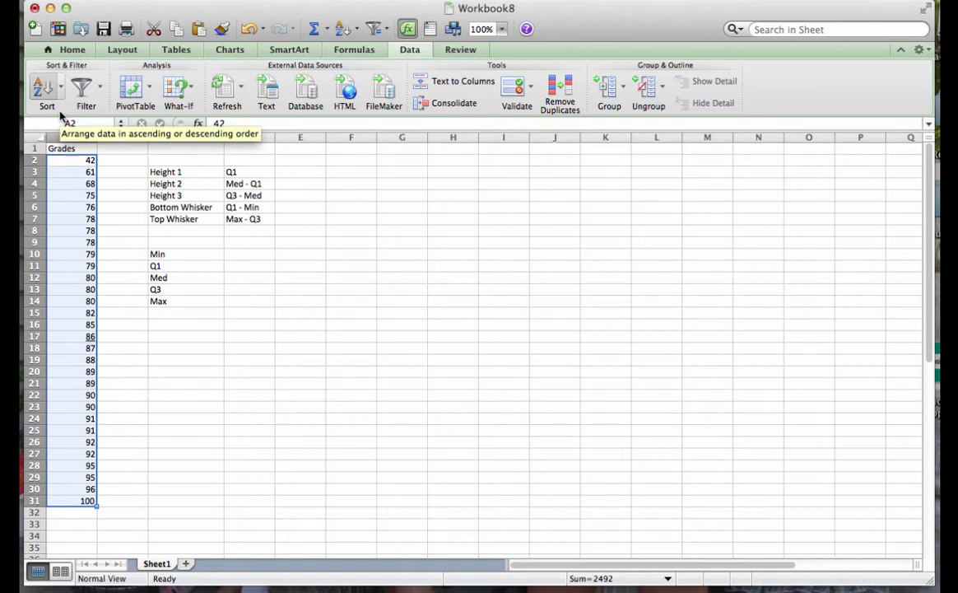
{"action": "left_click", "coordinate": [215, 316]}
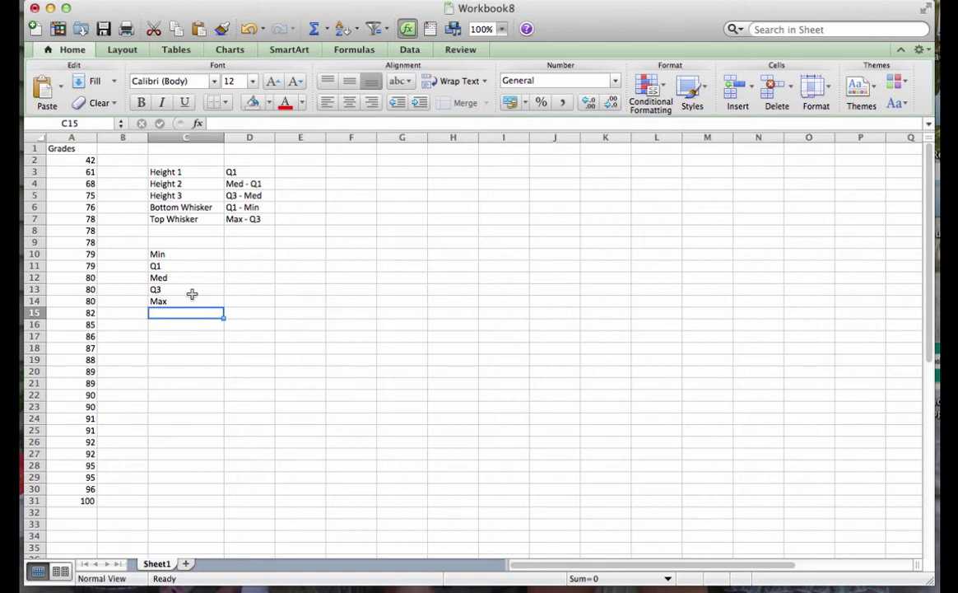
Enter =MEDIAN(A2:A31) in D12 beside Med, giving 85.5.
{"action": "left_click", "coordinate": [244, 278]}
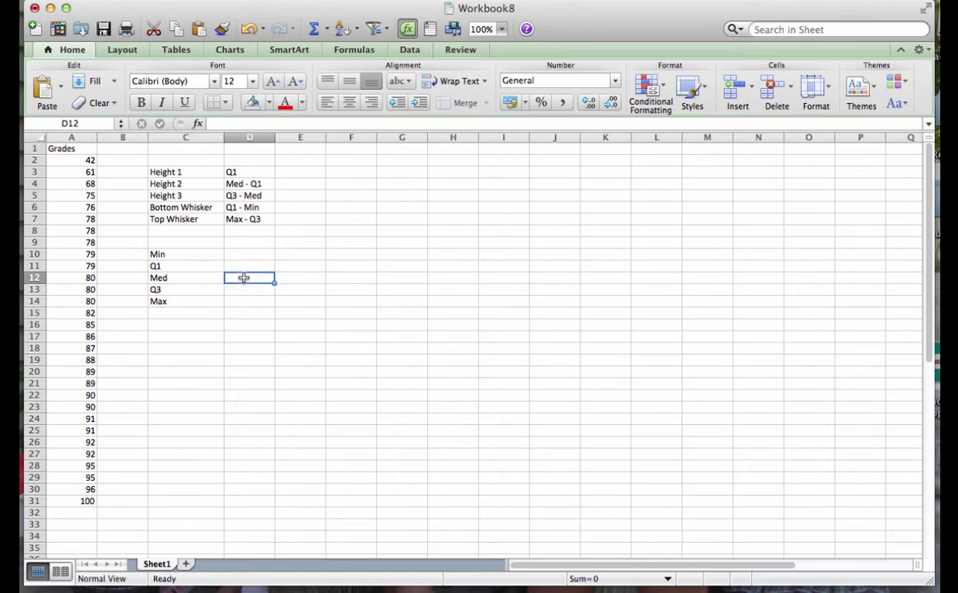
{"action": "left_click", "coordinate": [227, 125]}
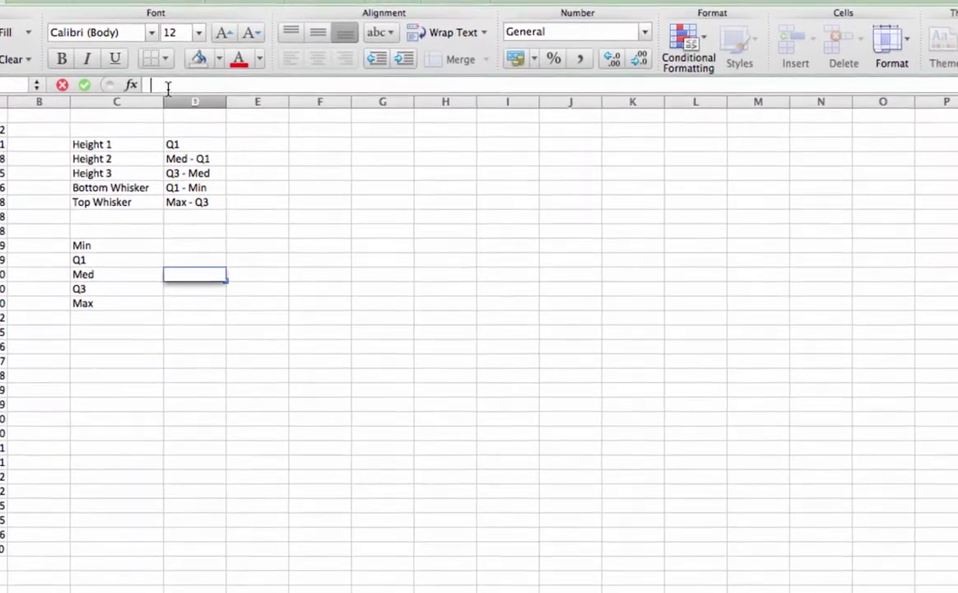
{"action": "type", "text": "="}
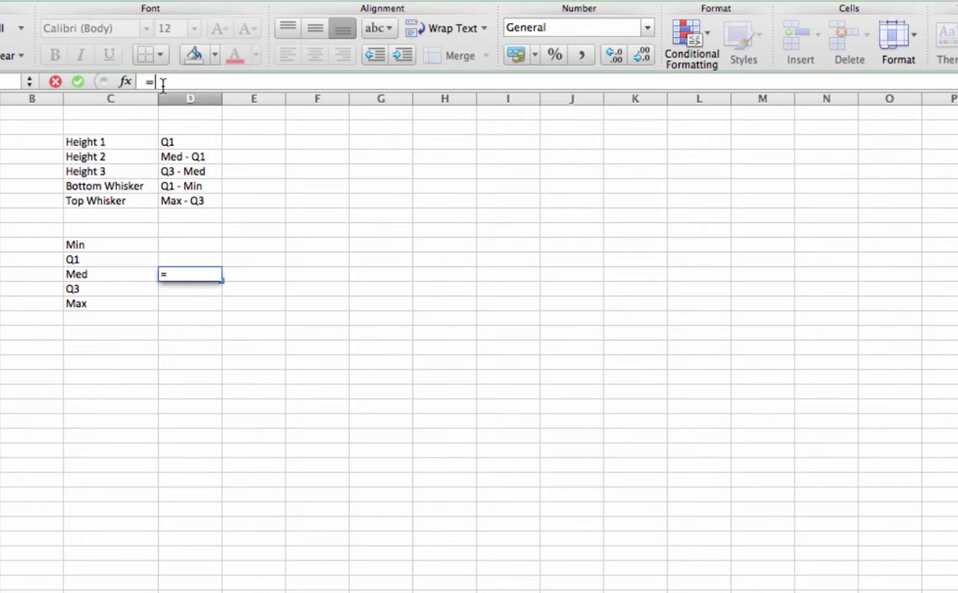
{"action": "type", "text": "MEDIAN("}
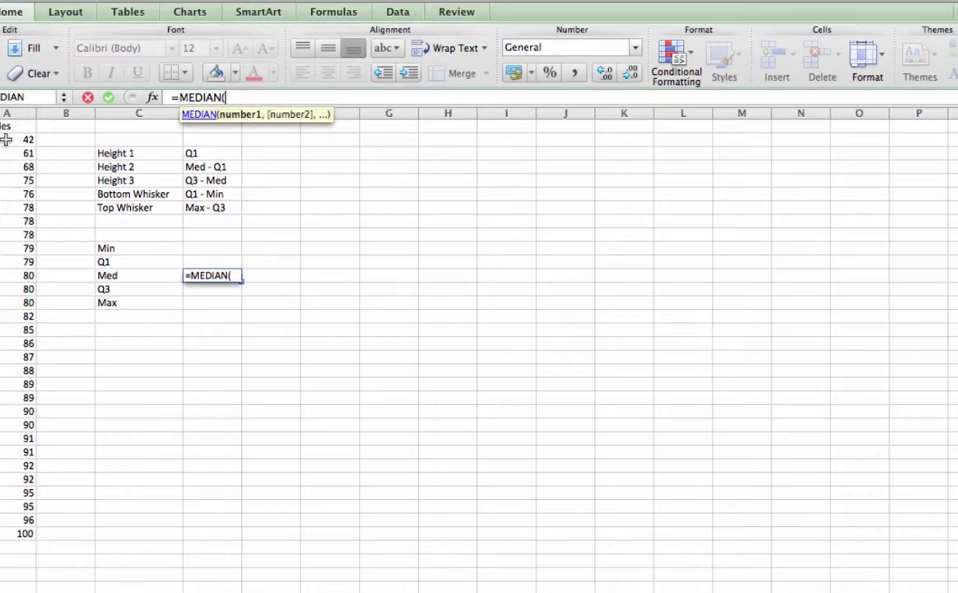
{"action": "left_click_drag", "start_coordinate": [7, 140], "coordinate": [6, 454]}
{"action": "left_click_drag", "start_coordinate": [73, 431], "coordinate": [73, 501]}
{"action": "key", "text": "Return"}
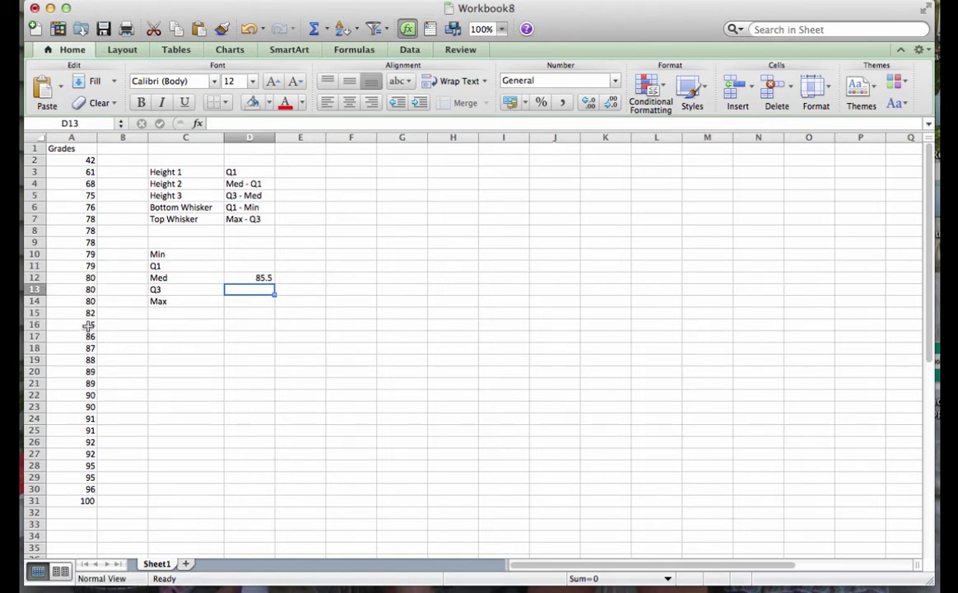
Apply underline formatting to cell A16, which holds the grade 85.
{"action": "left_click", "coordinate": [85, 325]}
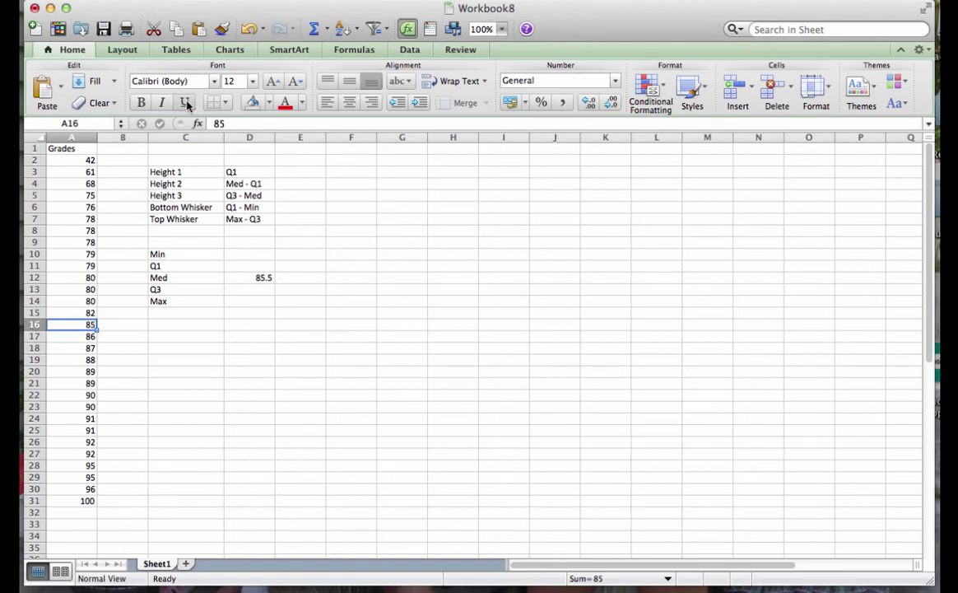
{"action": "left_click", "coordinate": [187, 103]}
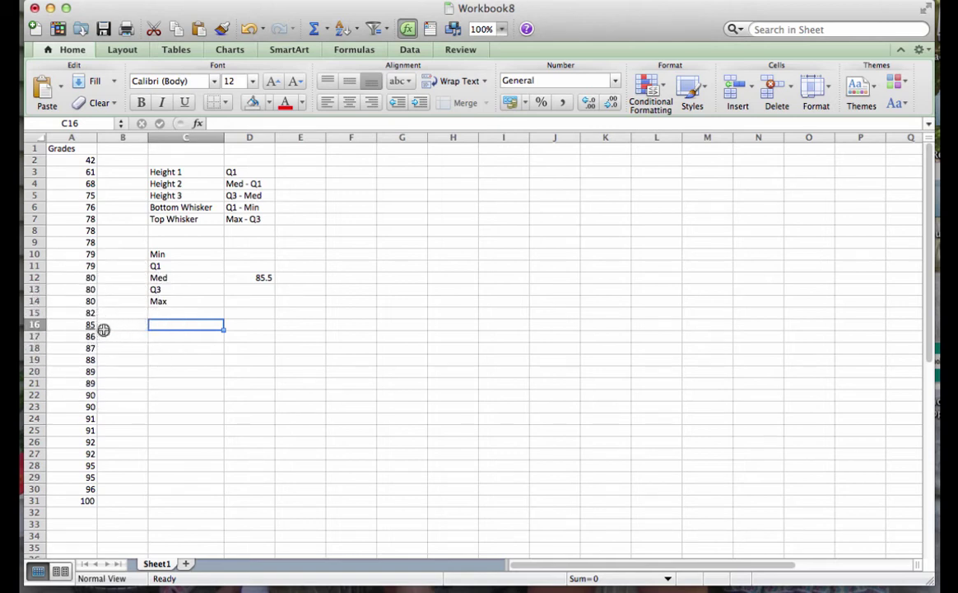
Enter 42 in D10 beside Min and 100 in D14 beside Max.
{"action": "left_click", "coordinate": [243, 255]}
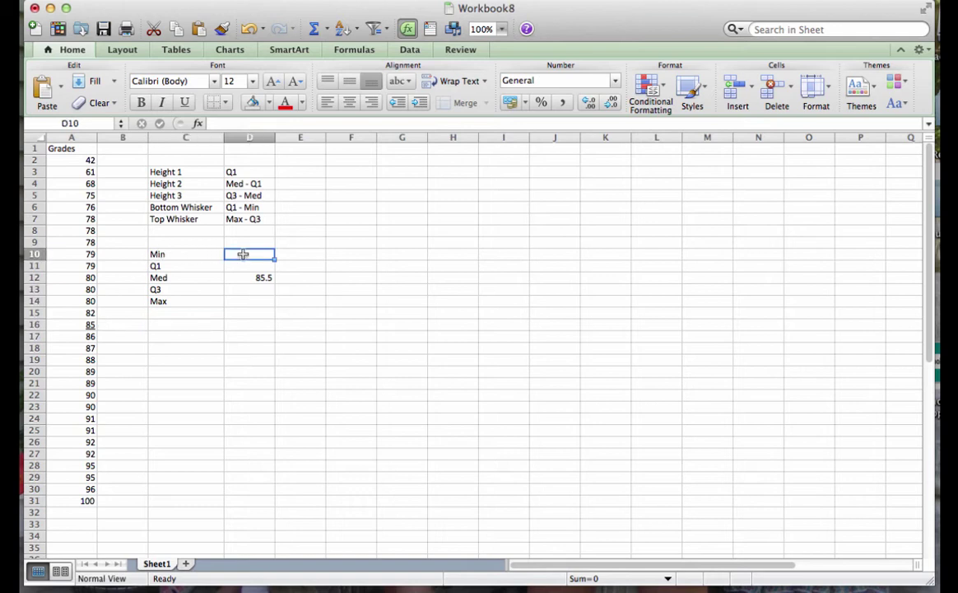
{"action": "type", "text": "42"}
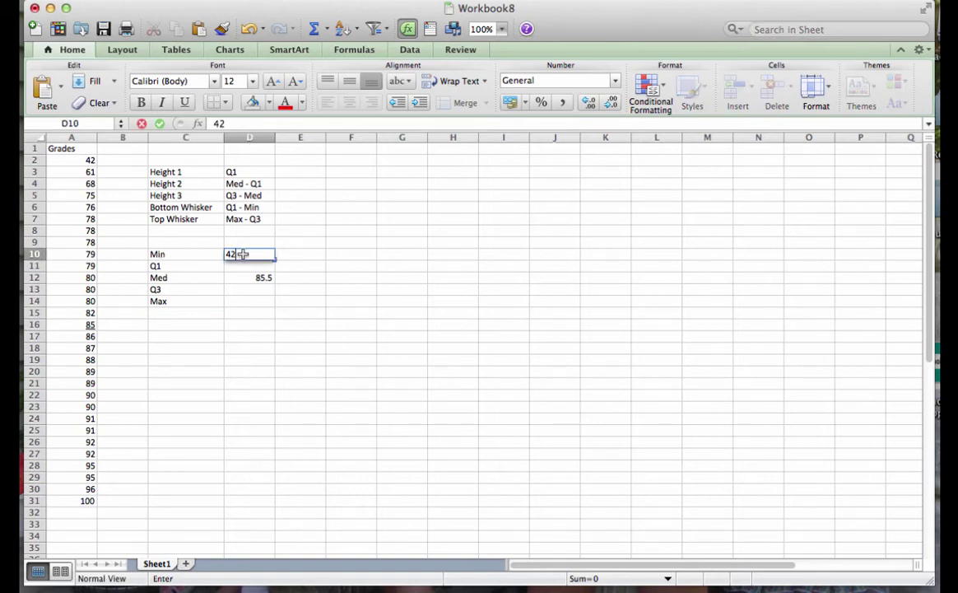
{"action": "key", "text": "Return"}
{"action": "left_click", "coordinate": [263, 302]}
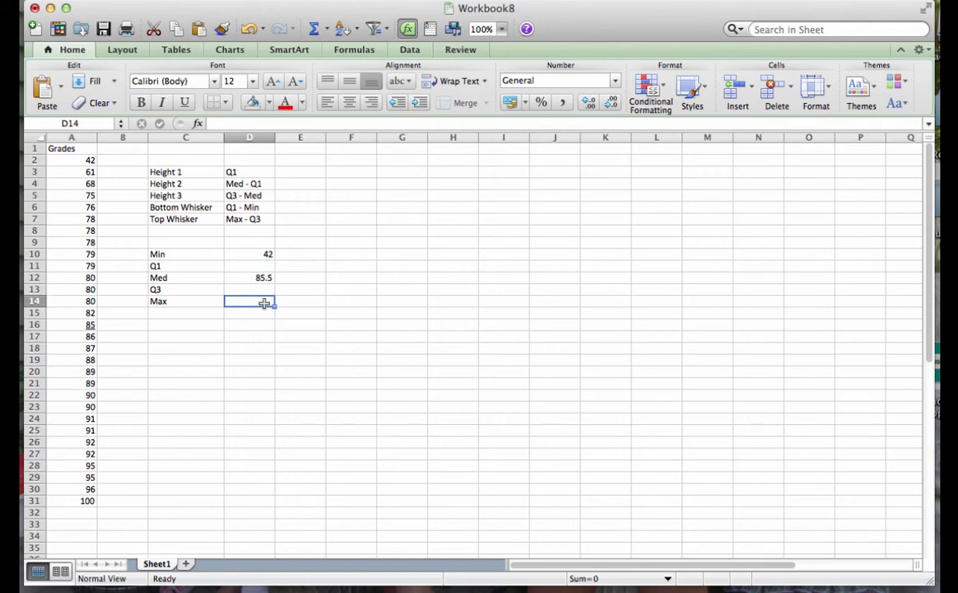
{"action": "type", "text": "100"}
{"action": "key", "text": "Return"}
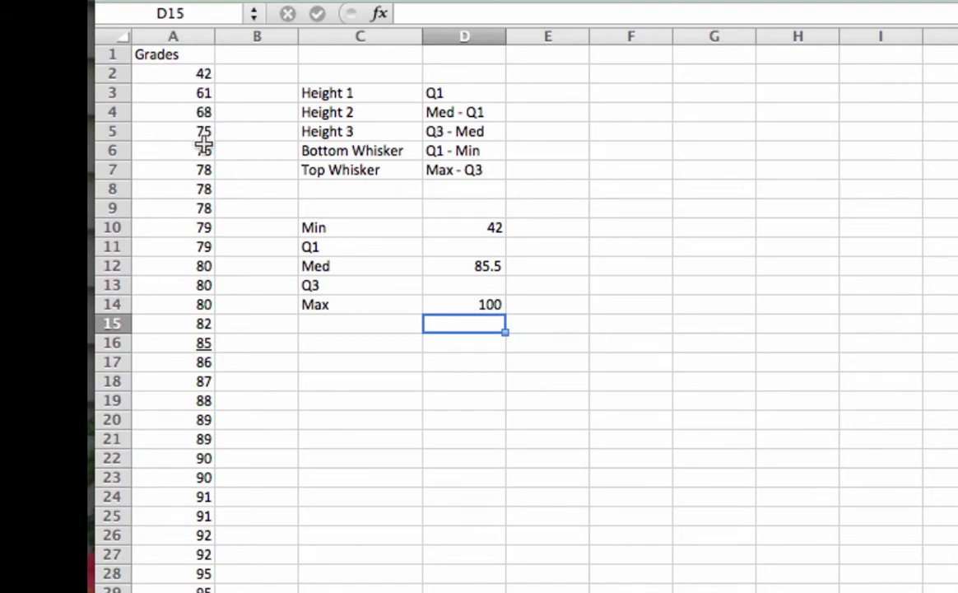
Fill cell A9, holding the grade 78, with yellow.
{"action": "left_click", "coordinate": [201, 207]}
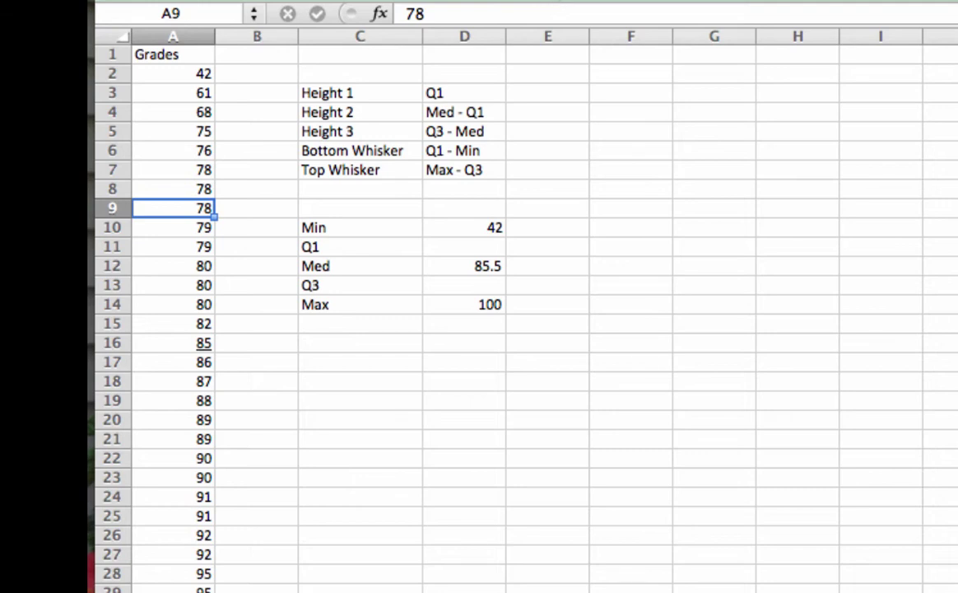
{"action": "left_click", "coordinate": [445, 1]}
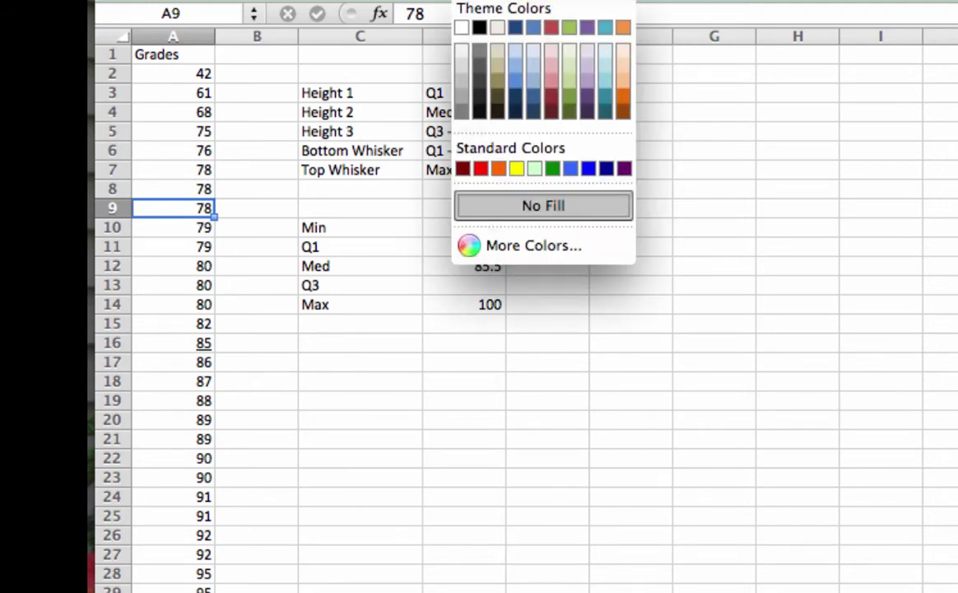
{"action": "left_click", "coordinate": [518, 169]}
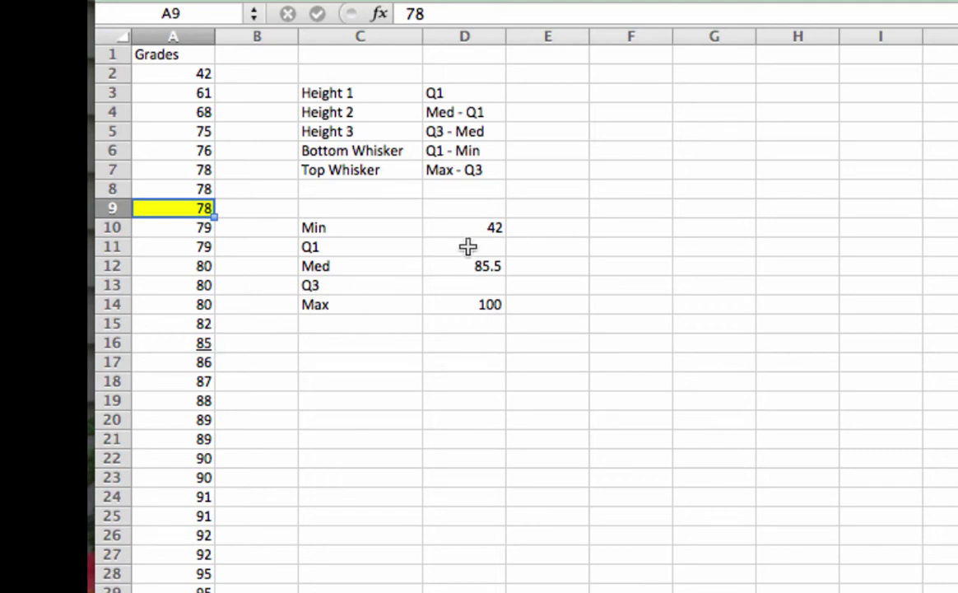
Enter 78 as the Q1 value in D11.
{"action": "left_click", "coordinate": [468, 247]}
{"action": "type", "text": "78"}
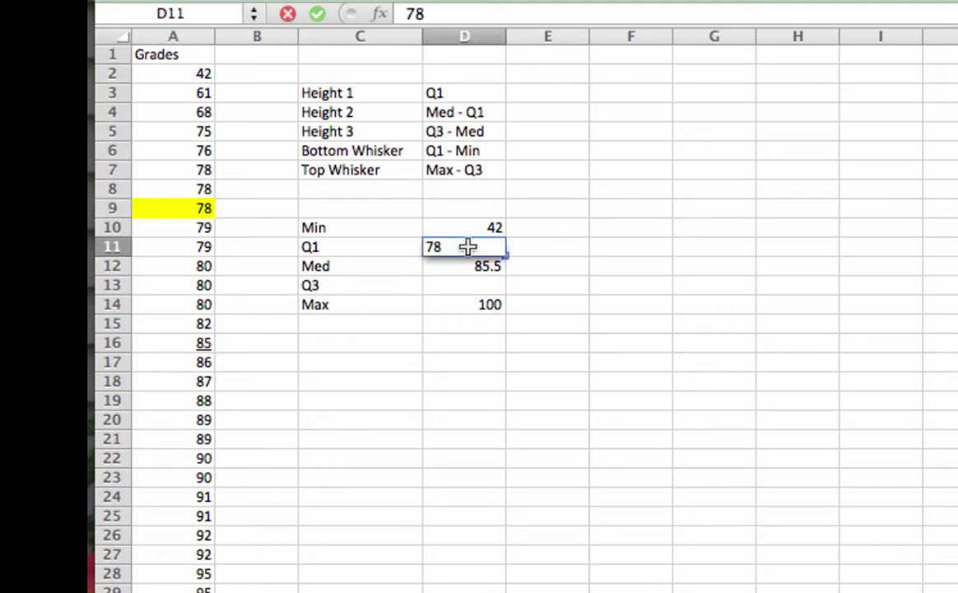
{"action": "key", "text": "Return"}
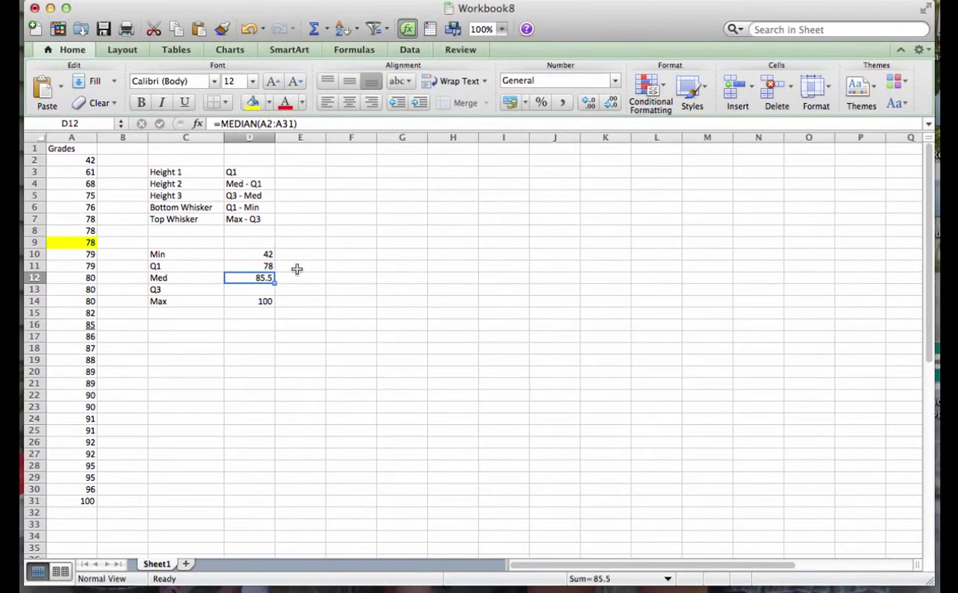
{"action": "left_click", "coordinate": [332, 263]}
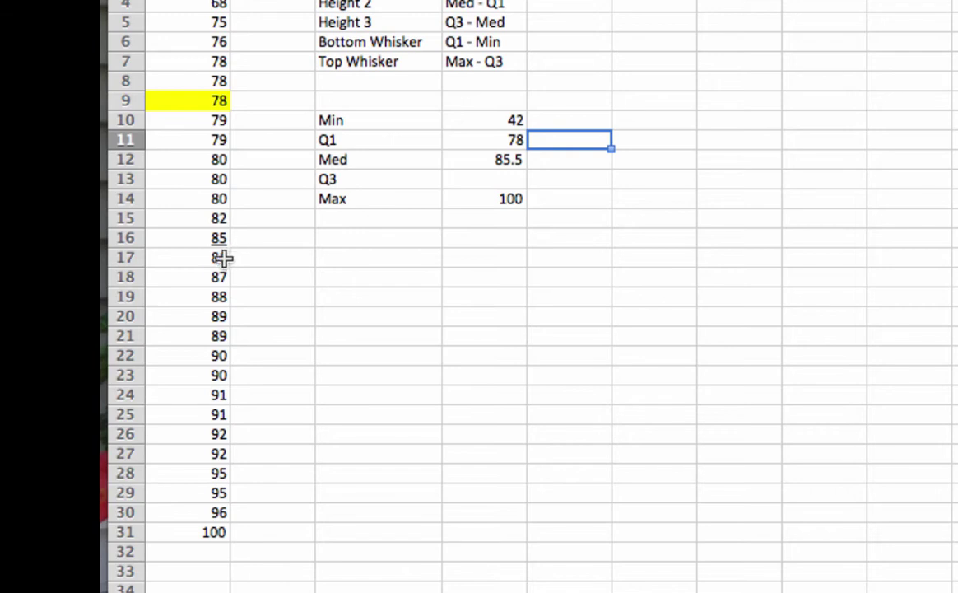
Highlight the grade 91 in A24 yellow and enter 91 beside Q3 in D13.
{"action": "left_click", "coordinate": [220, 395]}
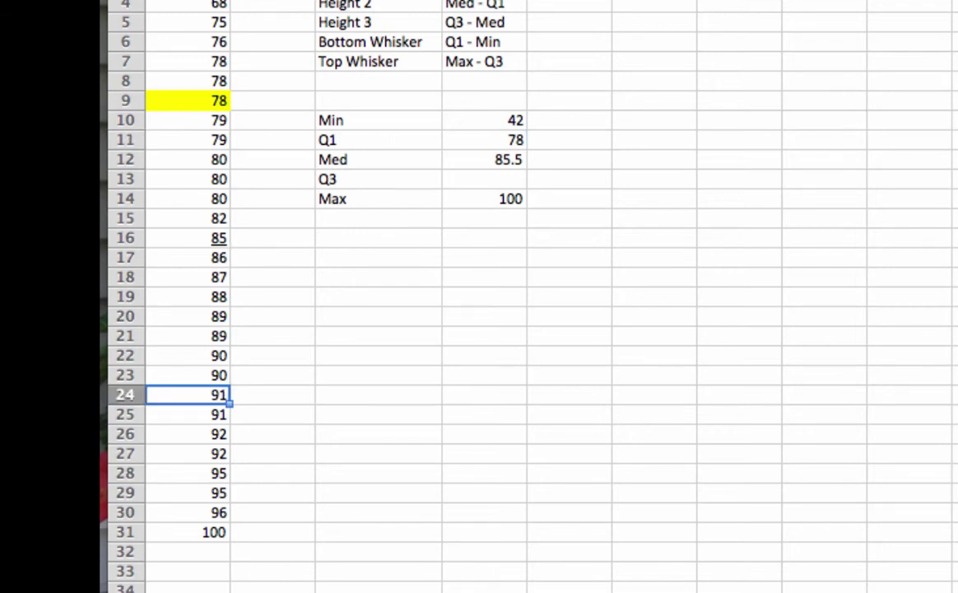
{"action": "key", "text": "super+y"}
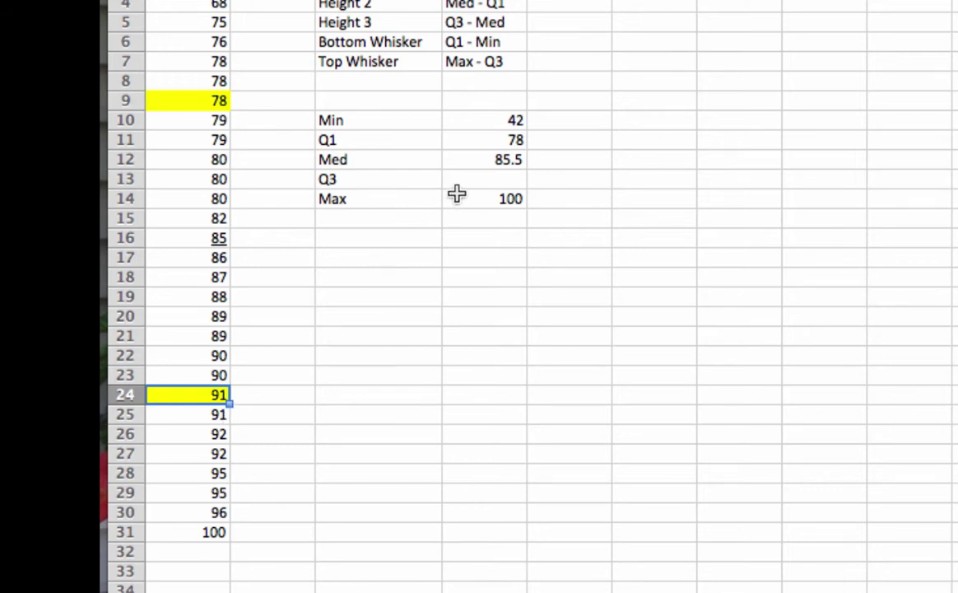
{"action": "left_click", "coordinate": [500, 177]}
{"action": "type", "text": "91"}
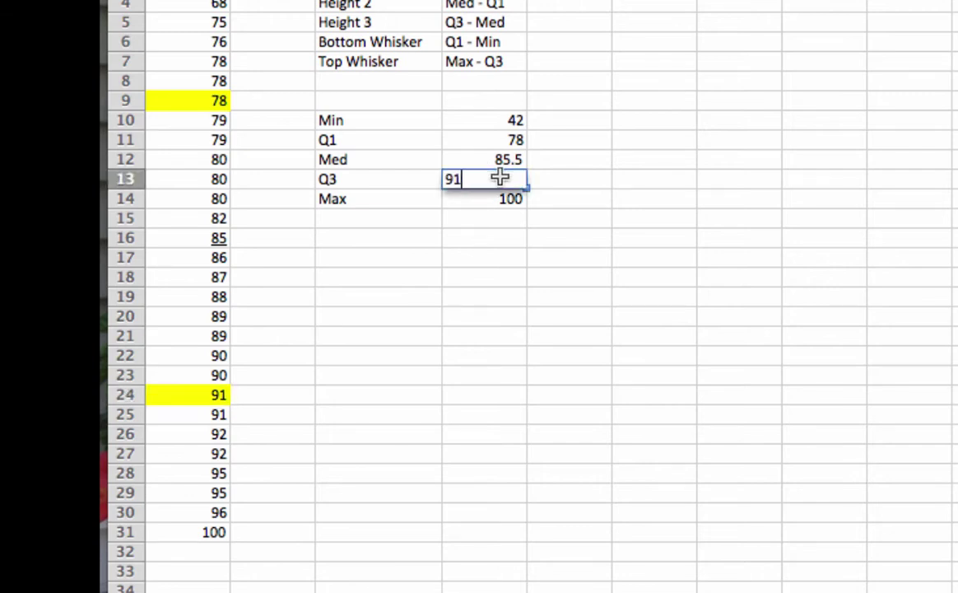
{"action": "key", "text": "Return"}
{"action": "left_click", "coordinate": [585, 193]}
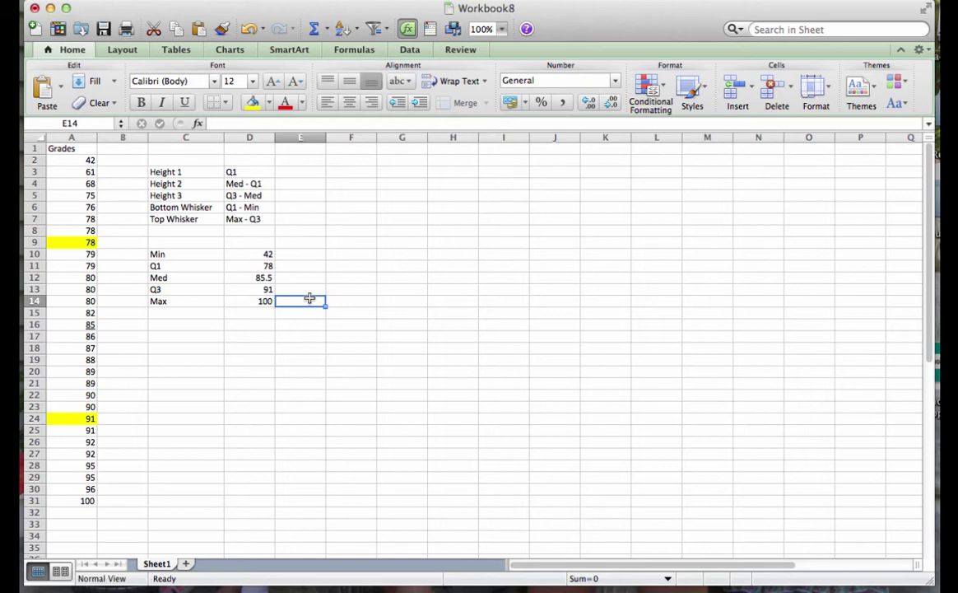
Launch TI-SmartView and open the data editor to view the grades in L1, starting 100, 96, 95.
{"action": "mouse_move", "coordinate": [933, 394]}
{"action": "left_mouse_down"}
{"action": "mouse_move", "coordinate": [934, 403]}
{"action": "mouse_move", "coordinate": [929, 381]}
{"action": "left_mouse_up"}
{"action": "left_click", "coordinate": [931, 382]}
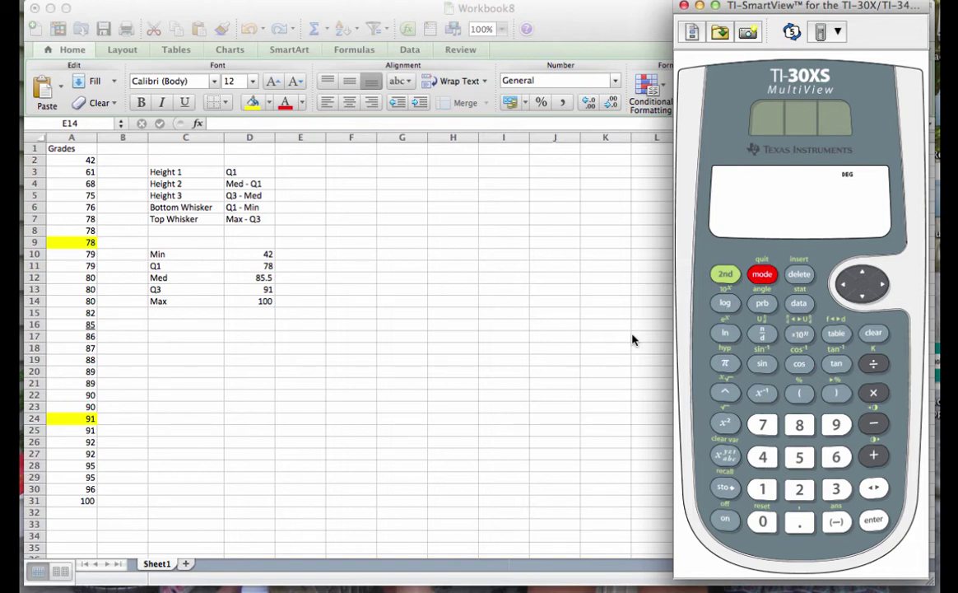
{"action": "left_click", "coordinate": [800, 304]}
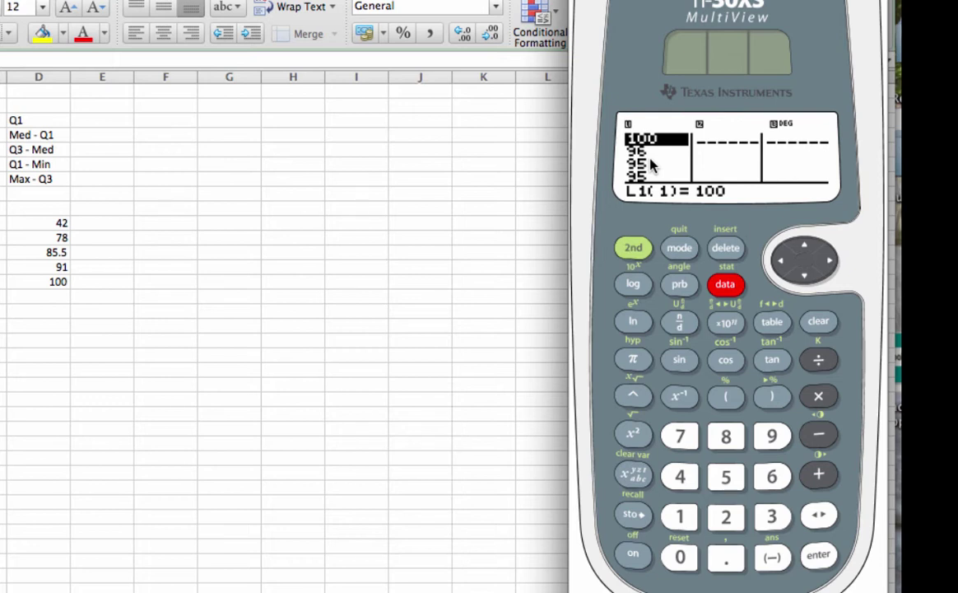
{"action": "key", "text": "Down"}
{"action": "key", "text": "Down"}
{"action": "key", "text": "Down"}
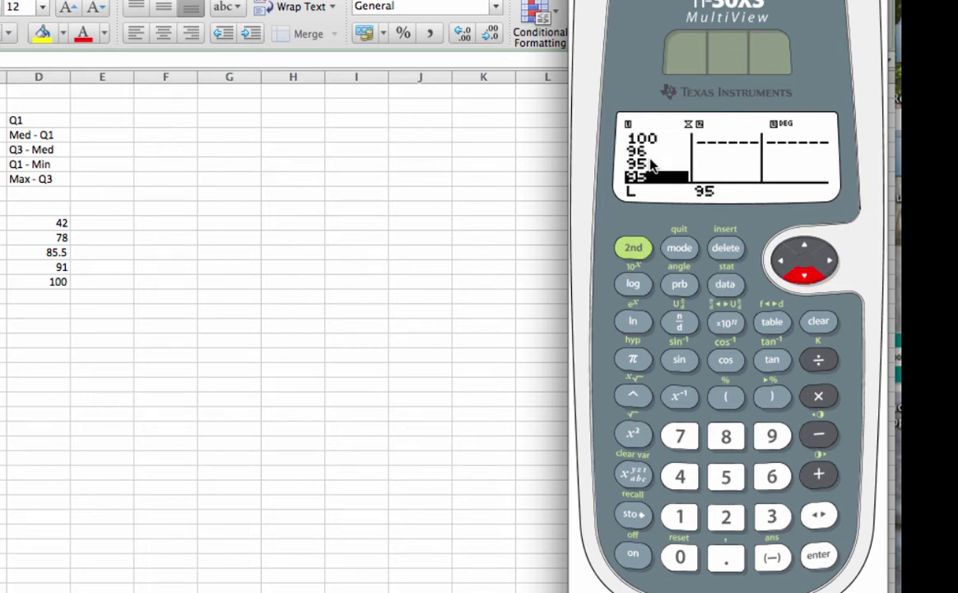
{"action": "key", "text": "Up"}
{"action": "key", "text": "Up"}
{"action": "key", "text": "Up"}
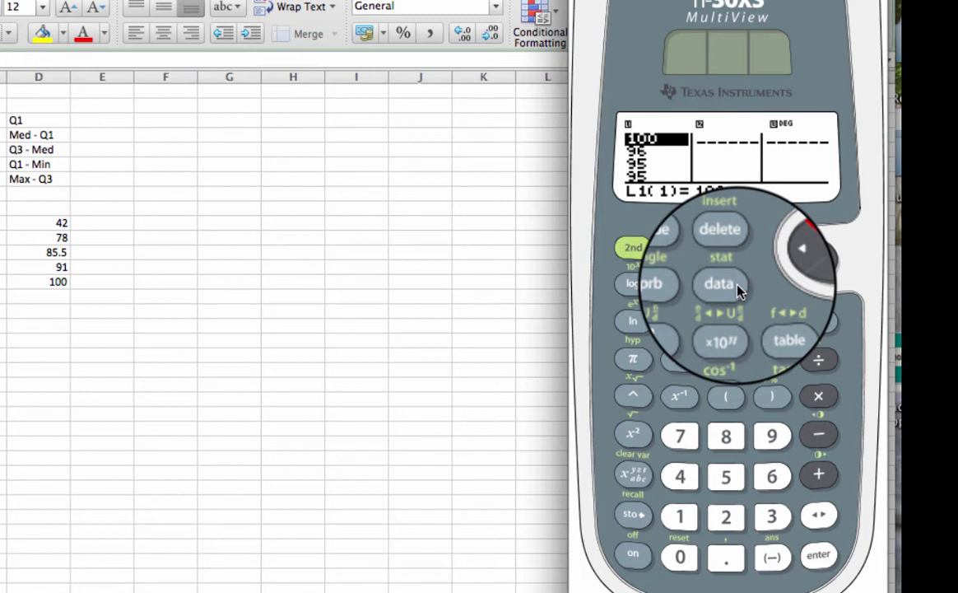
Run 1-Var Stats on L1 from the stat menu, getting n=30 and mean 83.06666667.
{"action": "left_click", "coordinate": [634, 251]}
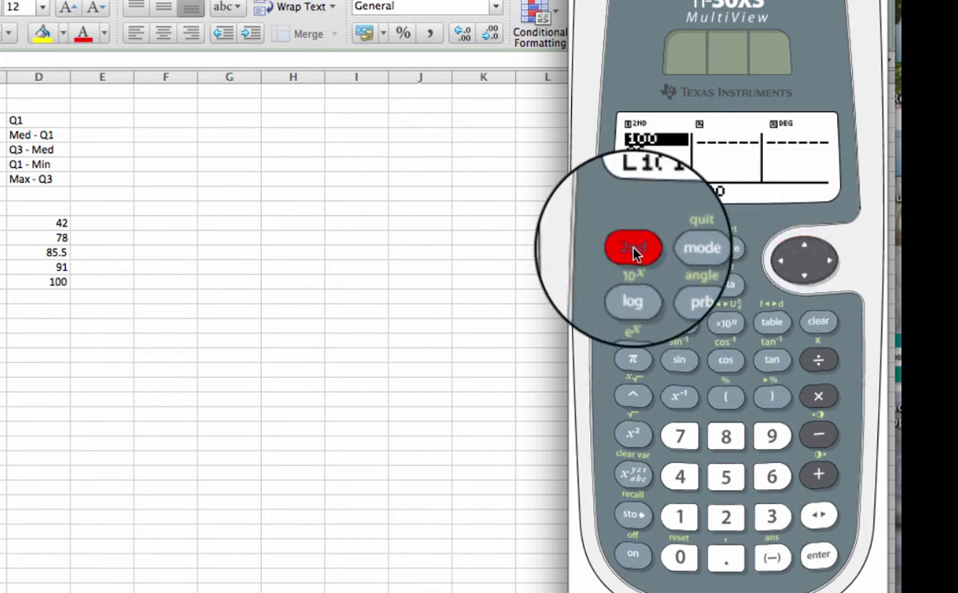
{"action": "left_click", "coordinate": [723, 284]}
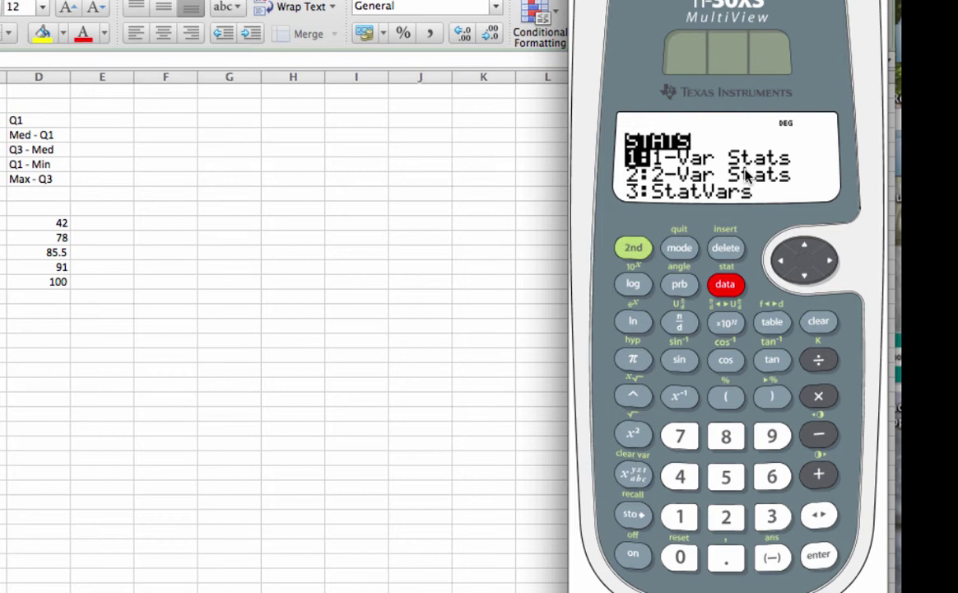
{"action": "left_click", "coordinate": [817, 558]}
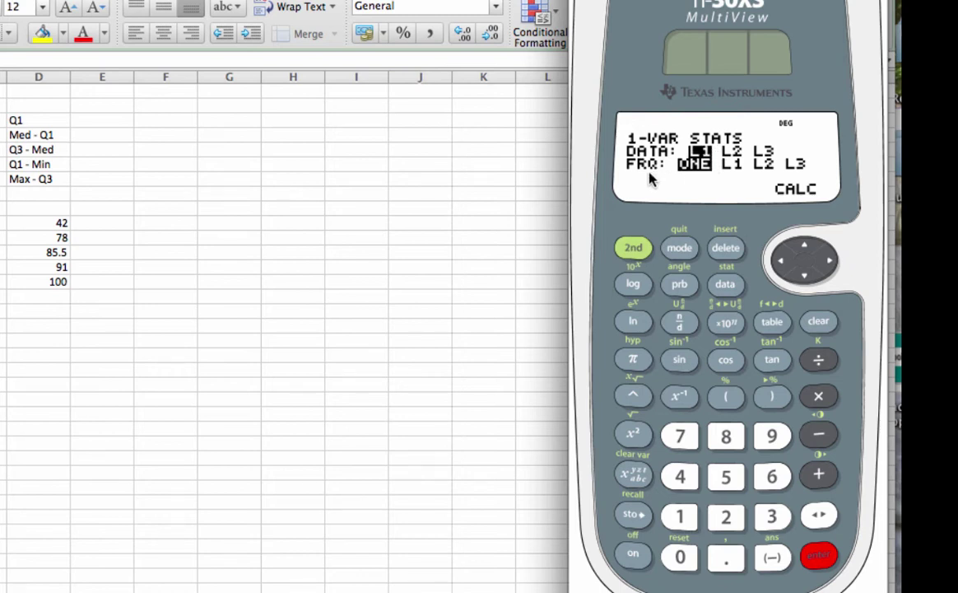
{"action": "left_click", "coordinate": [804, 277]}
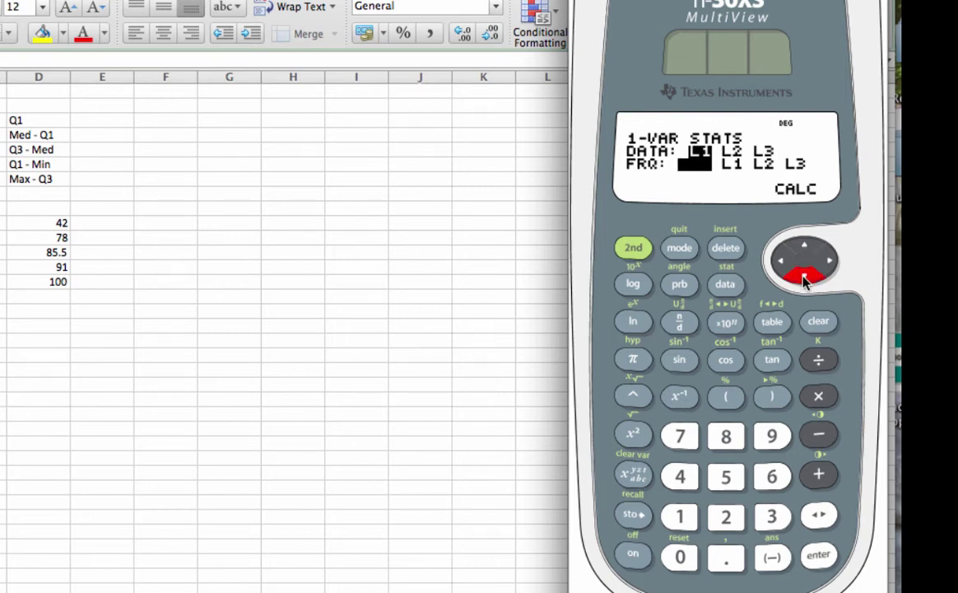
{"action": "left_click", "coordinate": [804, 277]}
{"action": "left_click", "coordinate": [819, 556]}
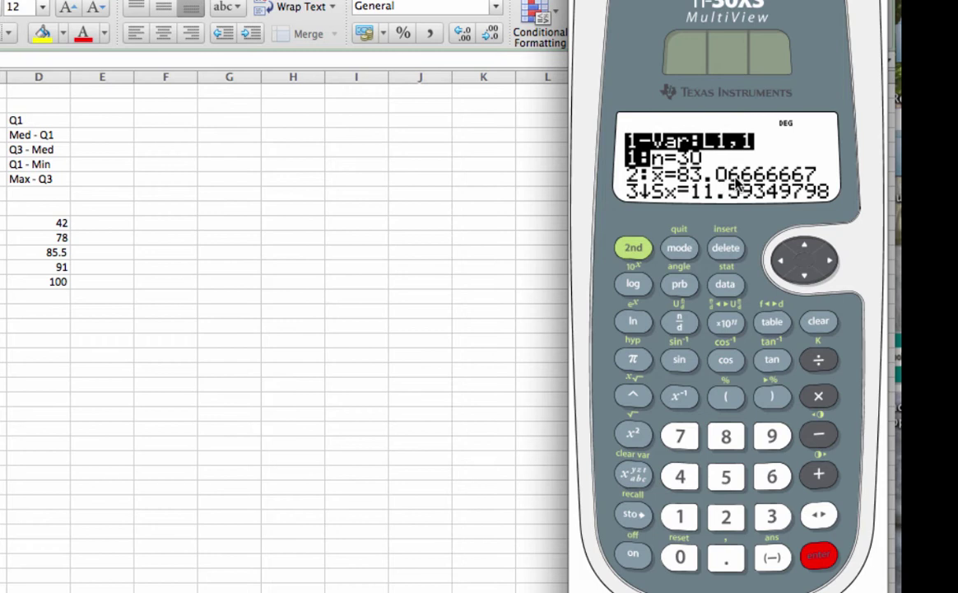
Scroll the 1-Var Stats results down to minX 42, Q1 78, Med 85.5, Q3 91 and maxX 100.
{"action": "left_click", "coordinate": [803, 277]}
{"action": "left_click", "coordinate": [803, 277]}
{"action": "left_click", "coordinate": [803, 277]}
{"action": "left_click", "coordinate": [803, 277]}
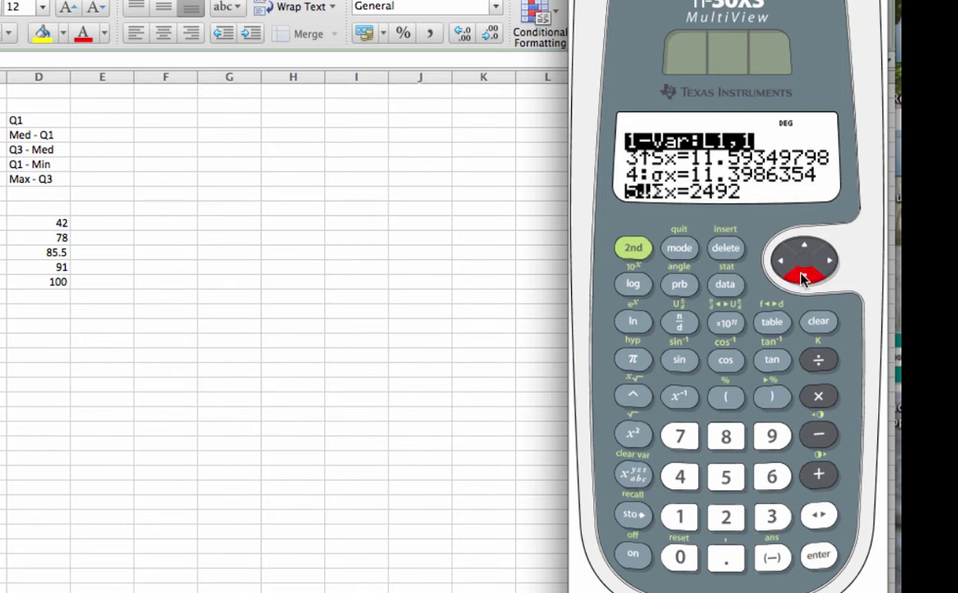
{"action": "left_click", "coordinate": [802, 277]}
{"action": "left_click", "coordinate": [803, 277]}
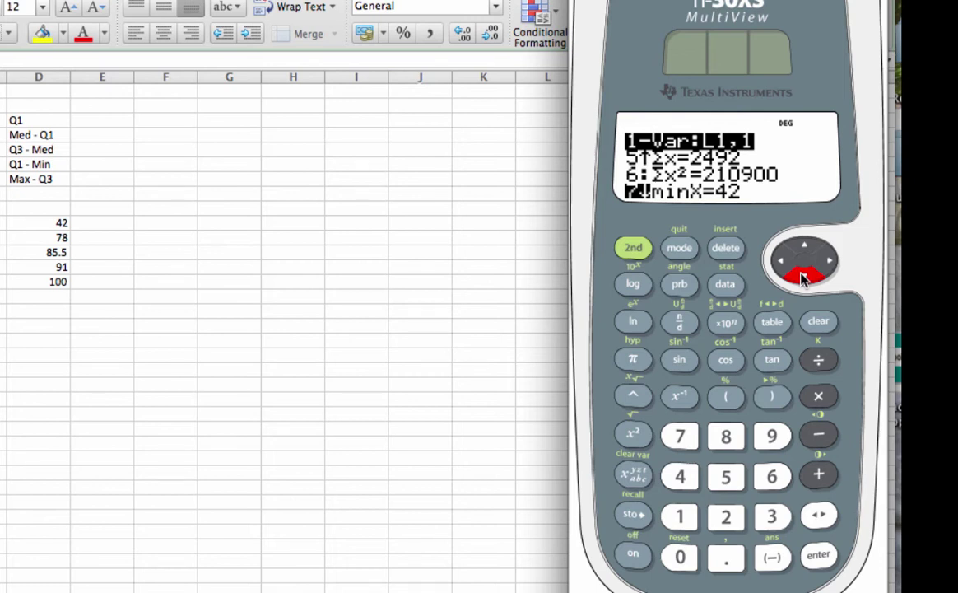
{"action": "left_click", "coordinate": [803, 277]}
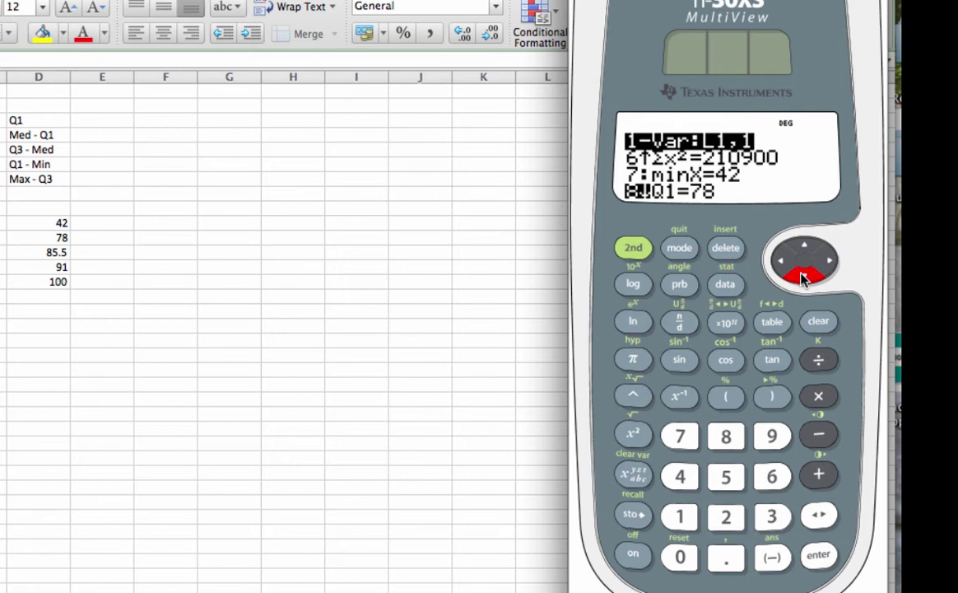
{"action": "left_click", "coordinate": [803, 277]}
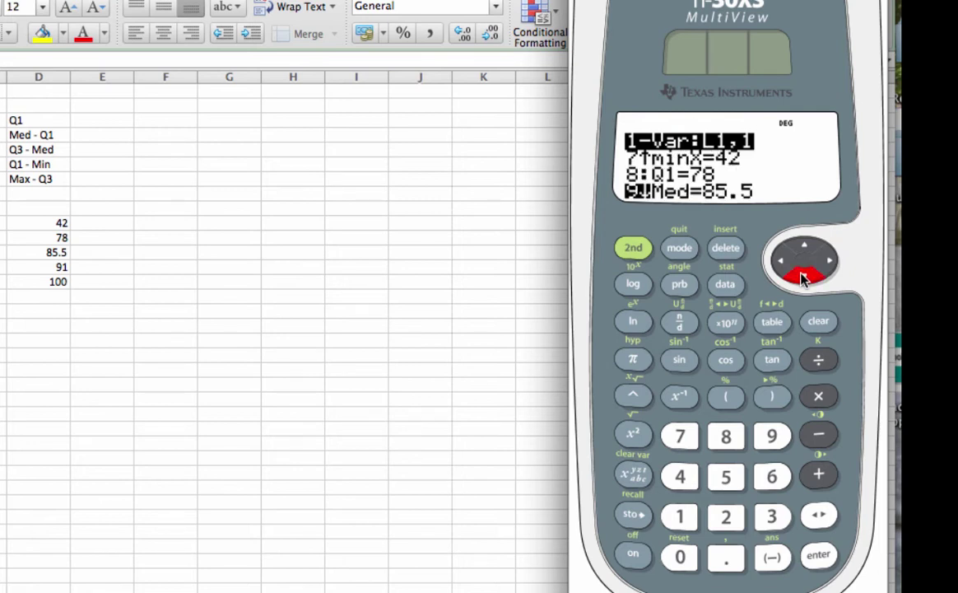
{"action": "left_click", "coordinate": [803, 278]}
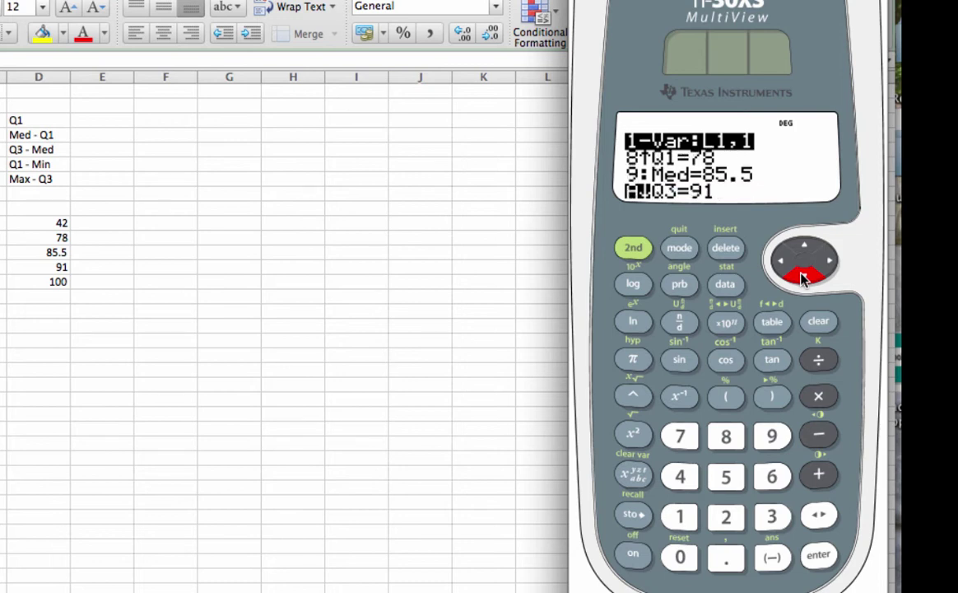
{"action": "left_click", "coordinate": [803, 277]}
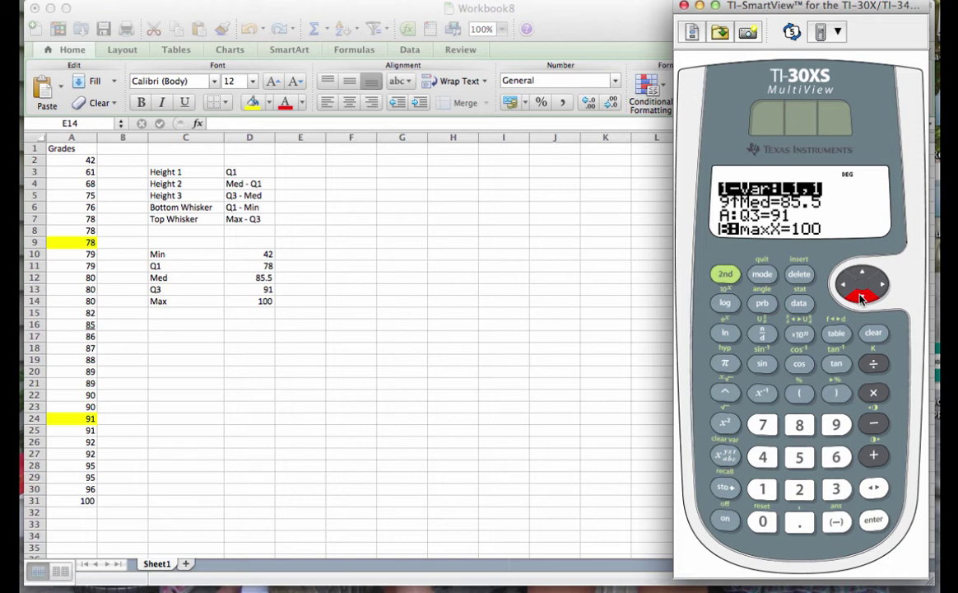
Close TI-SmartView and enter 78, 7.5 and 5.5 into E3:E5 for Heights 1–3.
{"action": "left_click", "coordinate": [684, 6]}
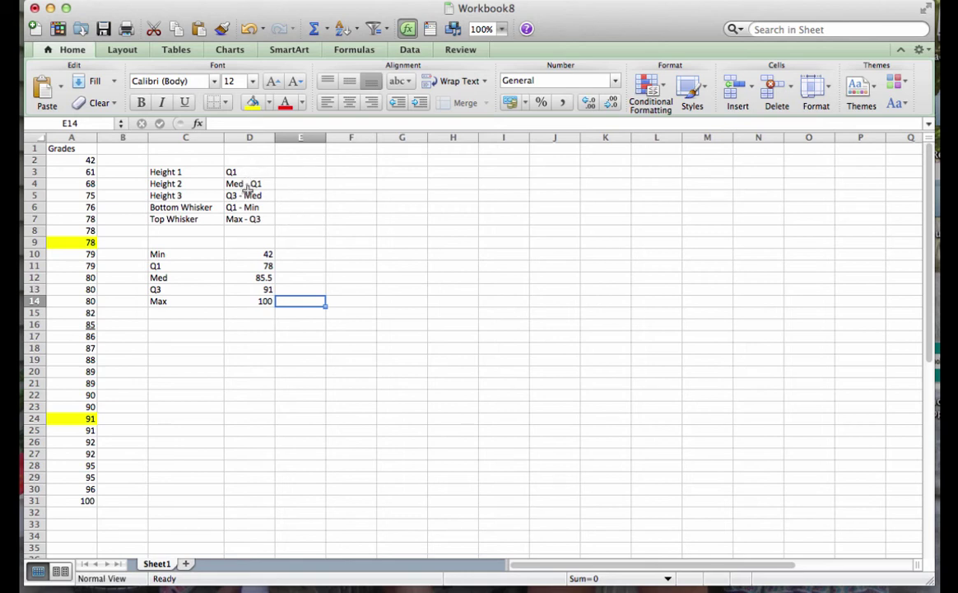
{"action": "left_click", "coordinate": [299, 169]}
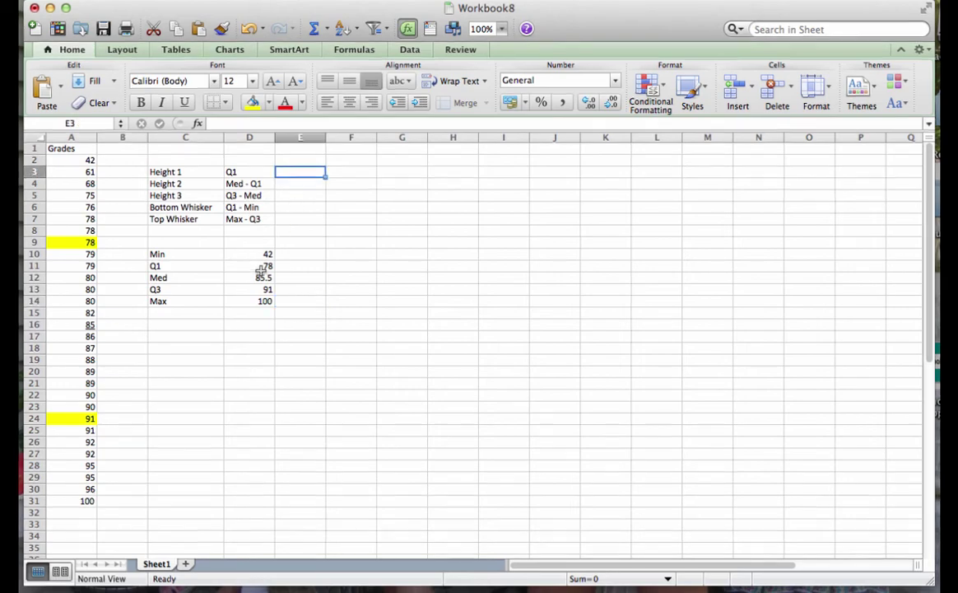
{"action": "type", "text": "78"}
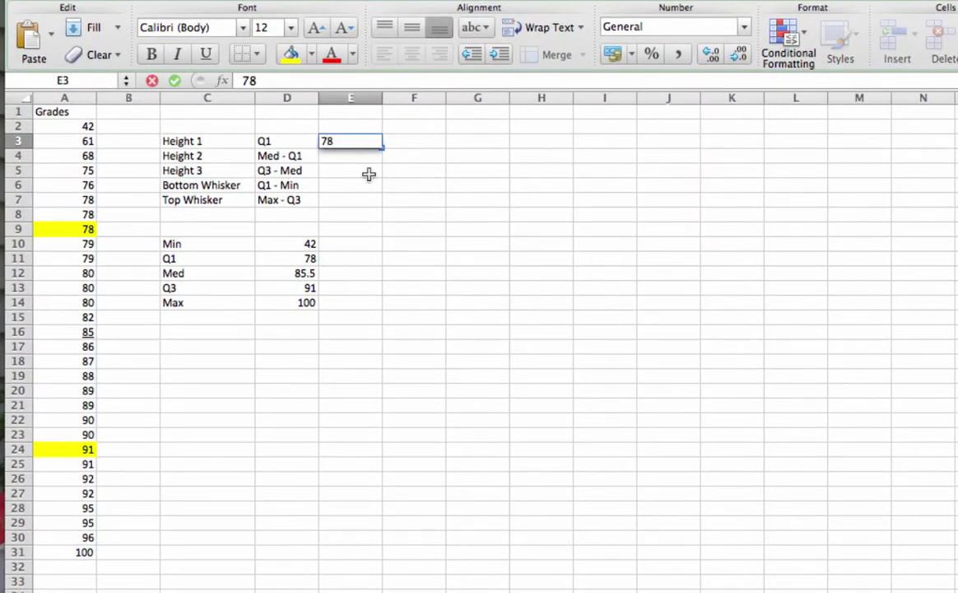
{"action": "key", "text": "Return"}
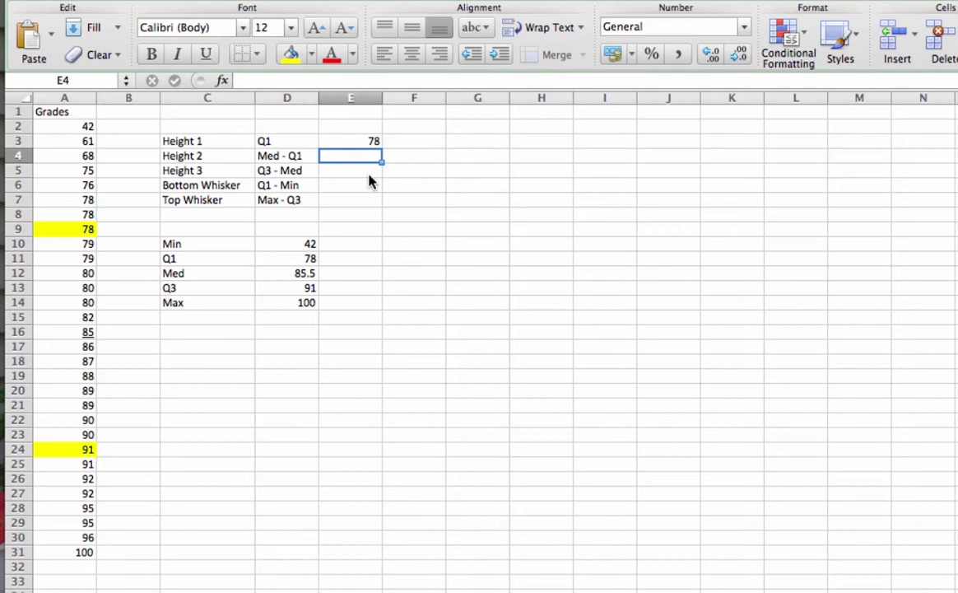
{"action": "type", "text": "7.5"}
{"action": "key", "text": "Return"}
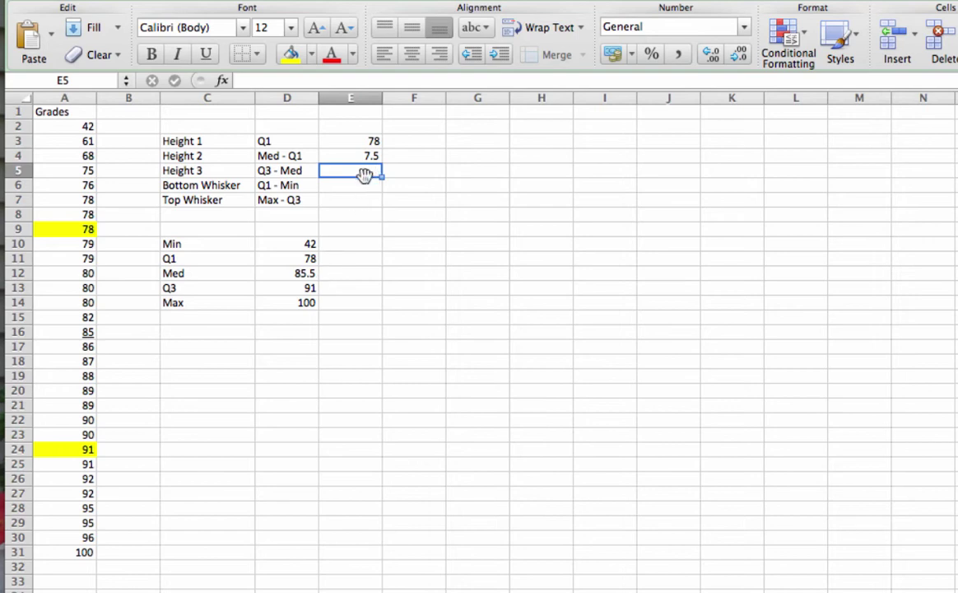
{"action": "type", "text": "5.5"}
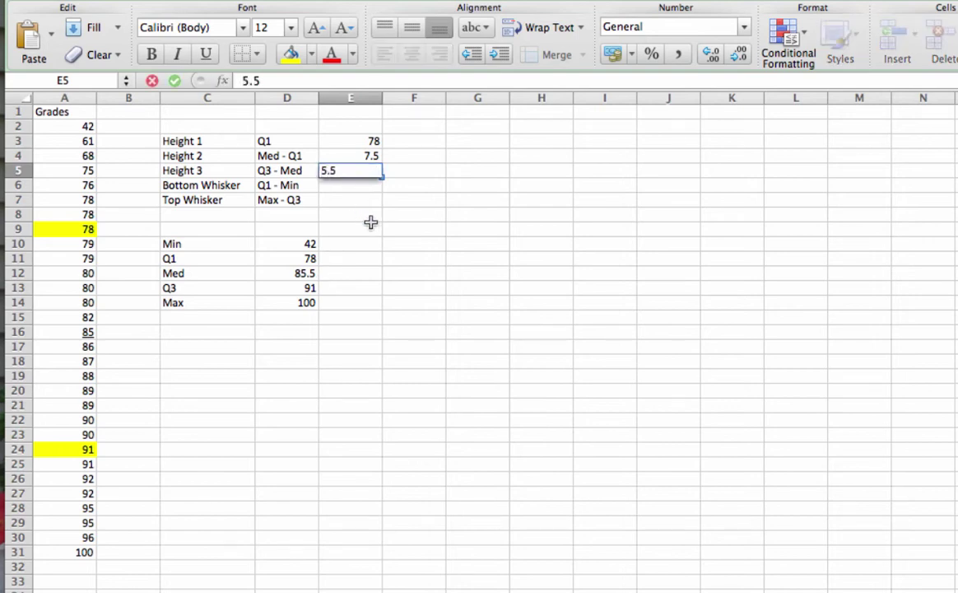
{"action": "key", "text": "Return"}
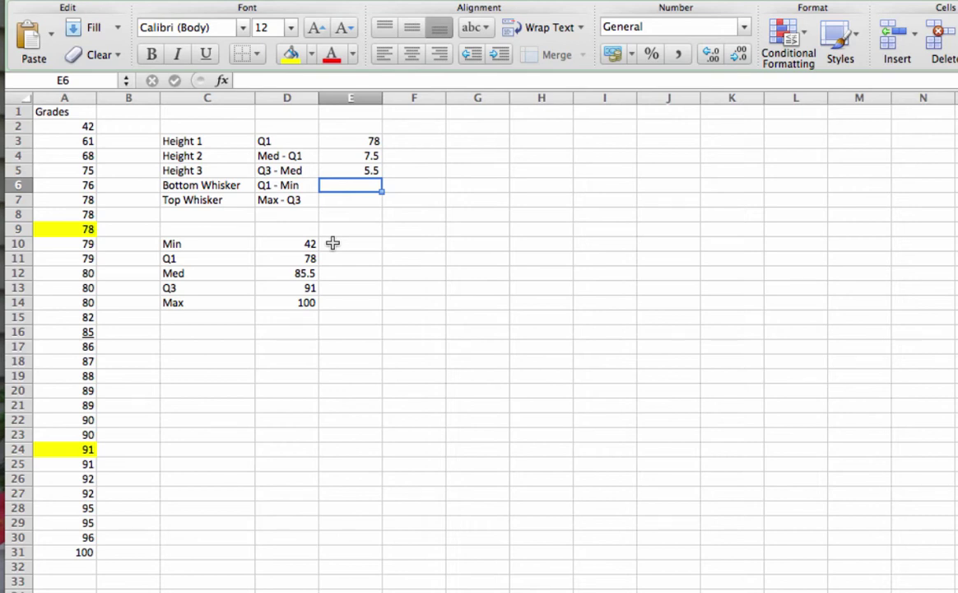
Enter the whisker lengths: =D11-D10 (36) in E6 and 9 in E7.
{"action": "type", "text": "=D11-D10"}
{"action": "key", "text": "Return"}
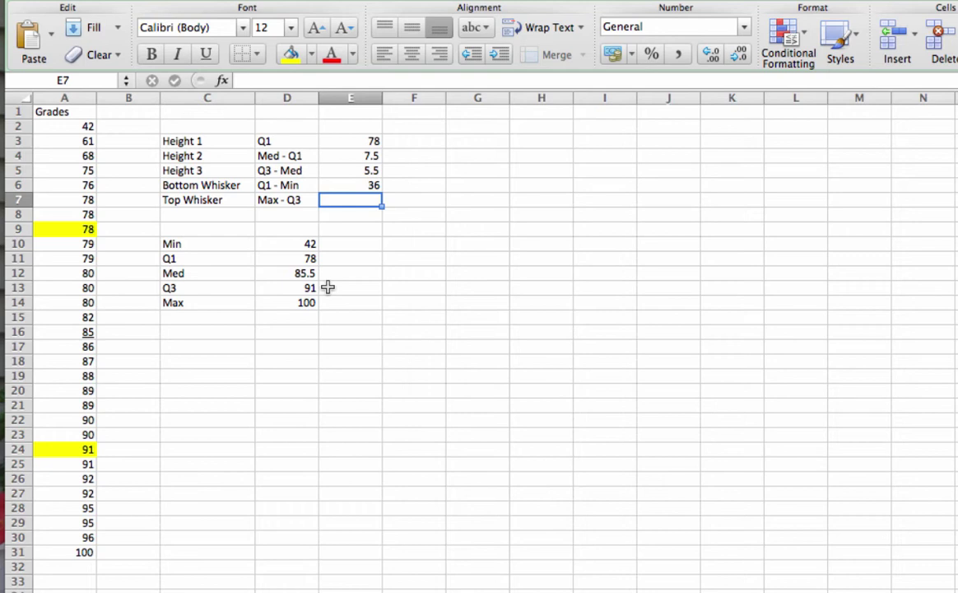
{"action": "type", "text": "9"}
{"action": "key", "text": "Return"}
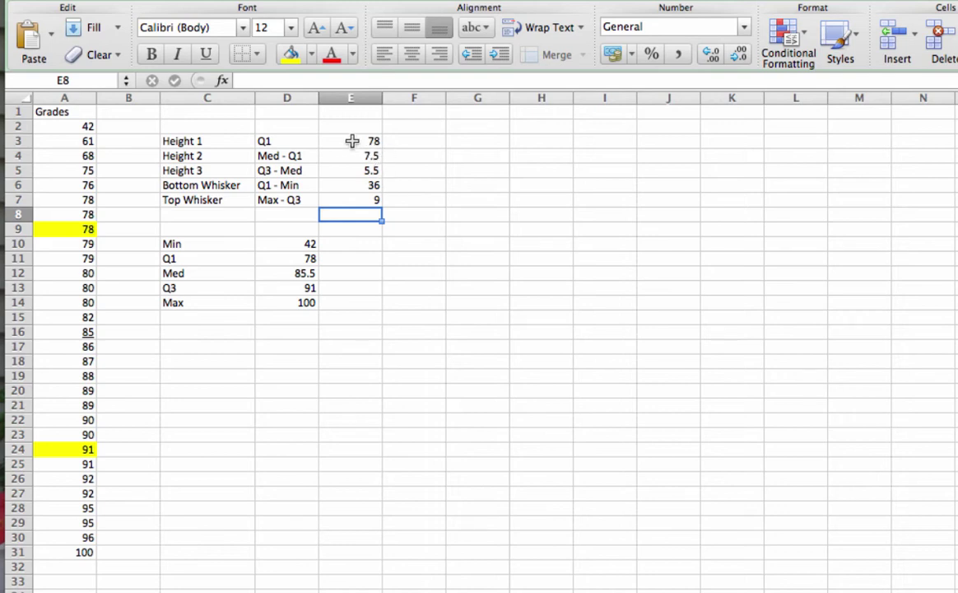
Insert a stacked column chart from the box heights 78, 7.5 and 5.5 in E3:E5.
{"action": "left_click_drag", "start_coordinate": [351, 141], "coordinate": [352, 168]}
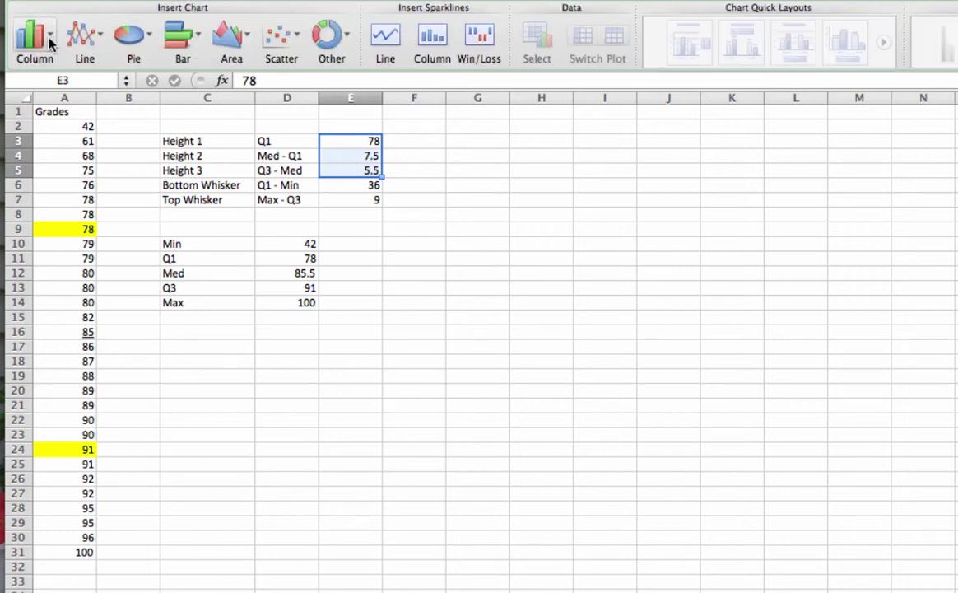
{"action": "left_click", "coordinate": [48, 39]}
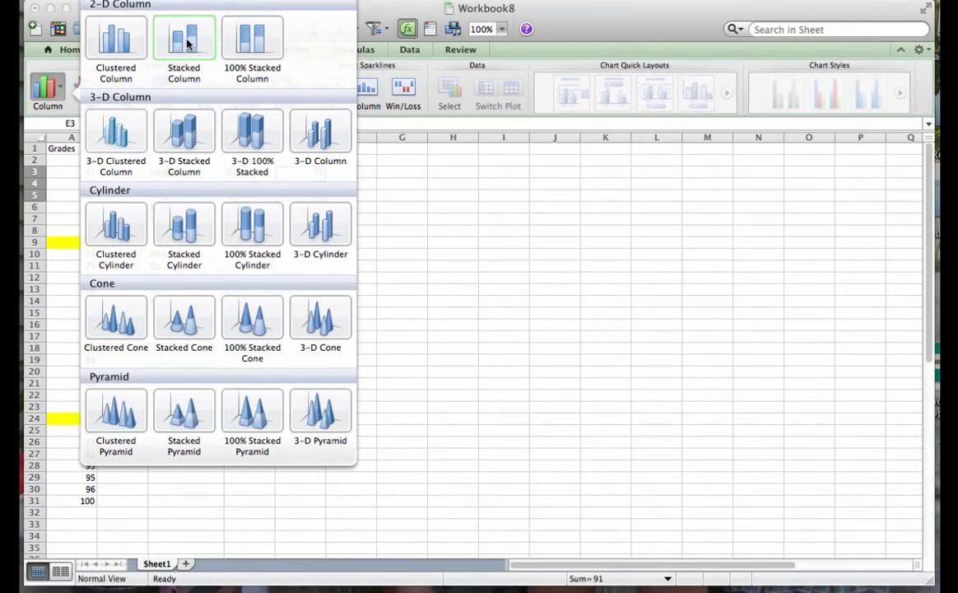
{"action": "left_click", "coordinate": [184, 41]}
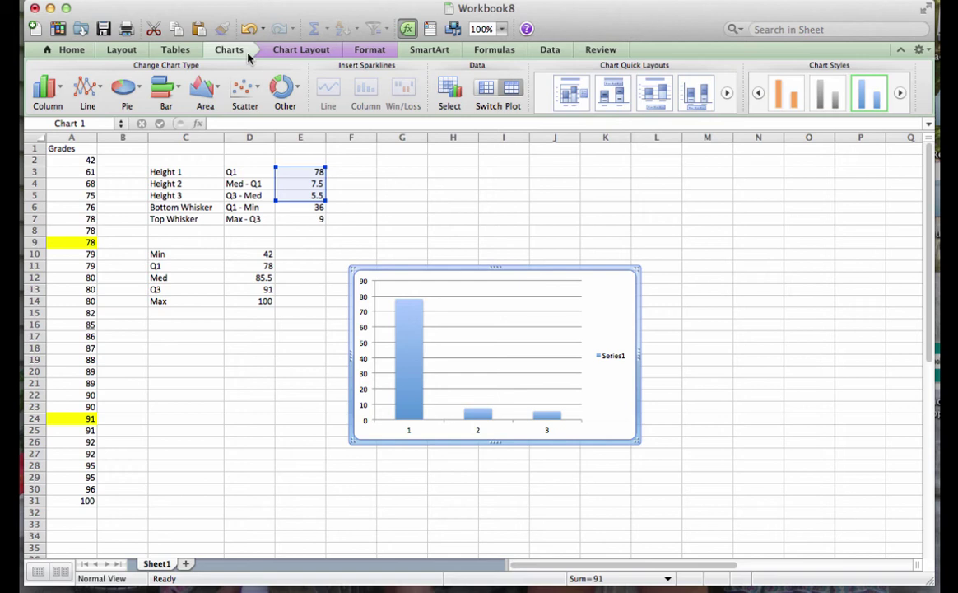
Switch the plot to rows so Series1, Series2 and Series3 stack into one column from 70 to 95.
{"action": "left_click", "coordinate": [489, 93]}
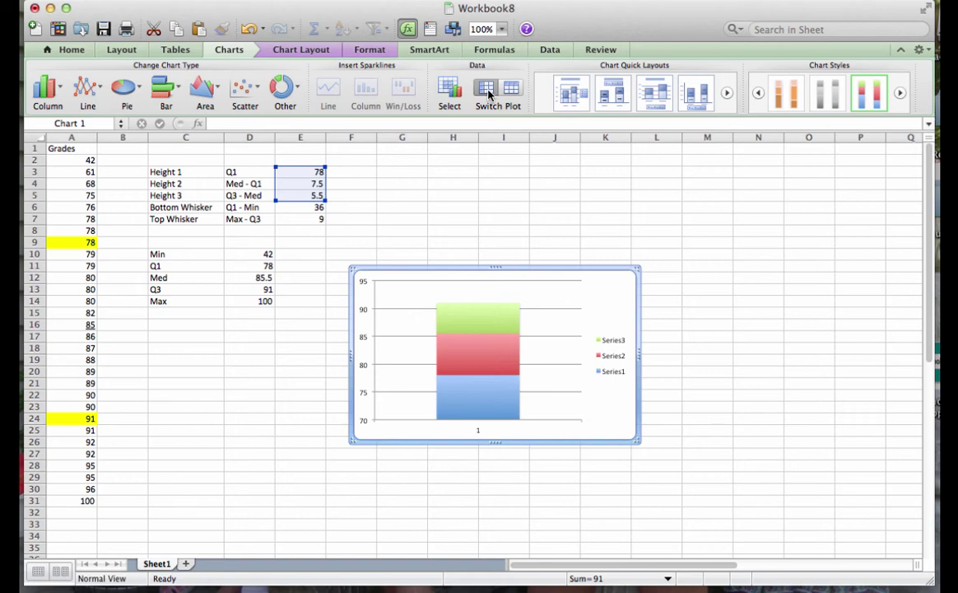
Inspect the stacked column's sections: Series1 to 78, Series2 to 85.5, Series3 to 91.
{"action": "mouse_move", "coordinate": [492, 350]}
{"action": "mouse_move", "coordinate": [488, 332]}
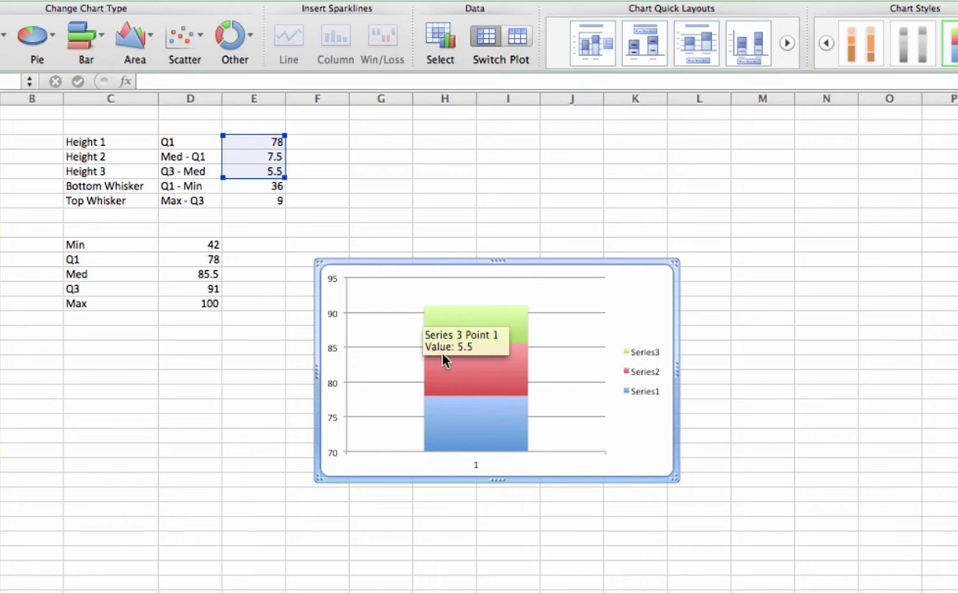
{"action": "mouse_move", "coordinate": [451, 356]}
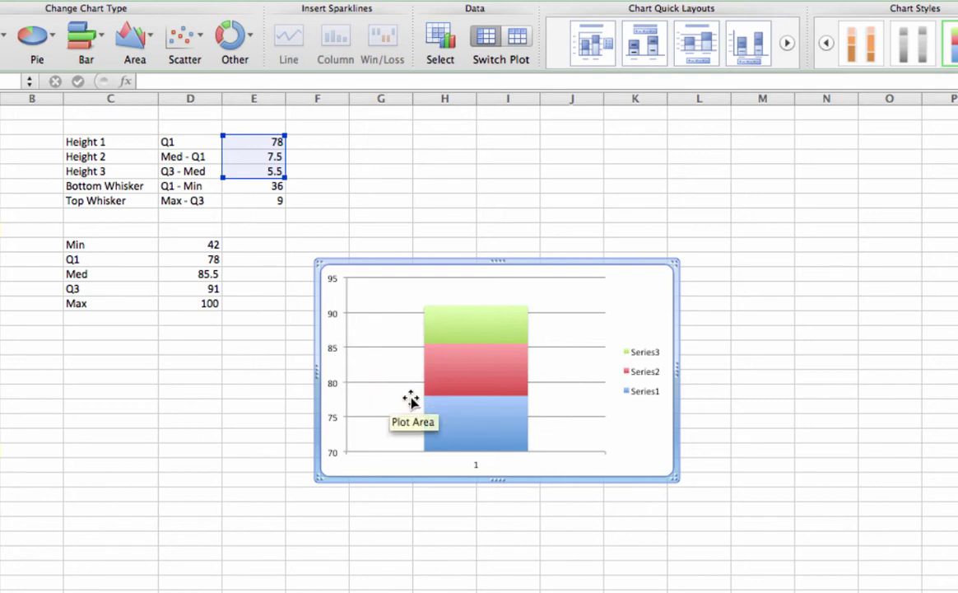
{"action": "mouse_move", "coordinate": [445, 399]}
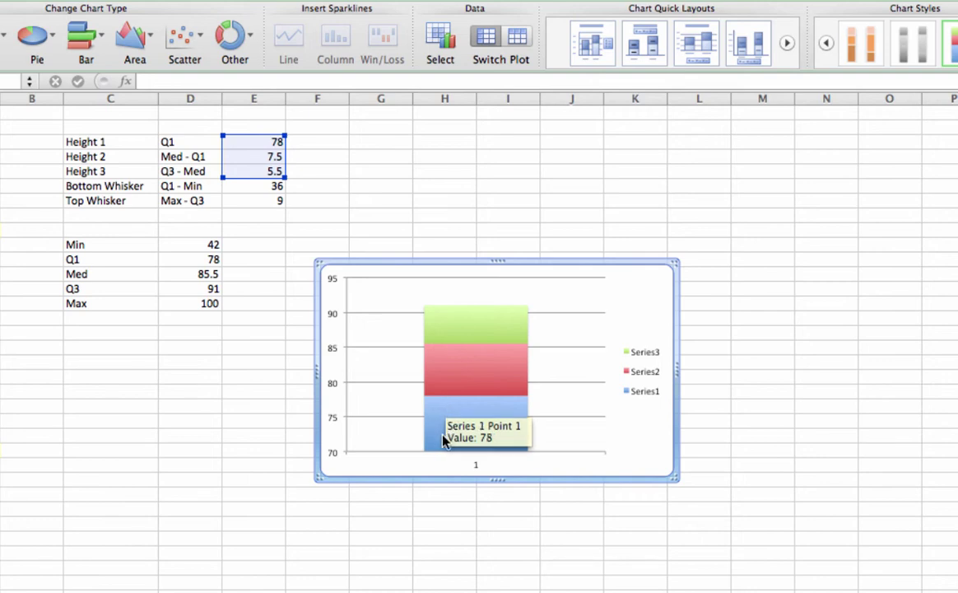
{"action": "mouse_move", "coordinate": [495, 405]}
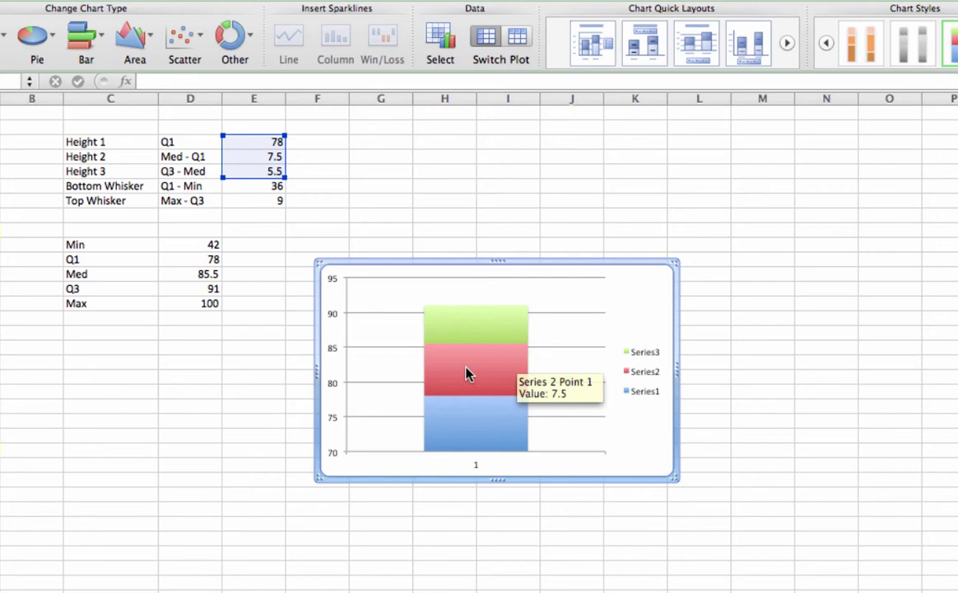
Give the bottom Series1 bar a Minus-only custom error bar of 36, reaching down to 42.
{"action": "mouse_move", "coordinate": [484, 441]}
{"action": "left_click", "coordinate": [449, 426]}
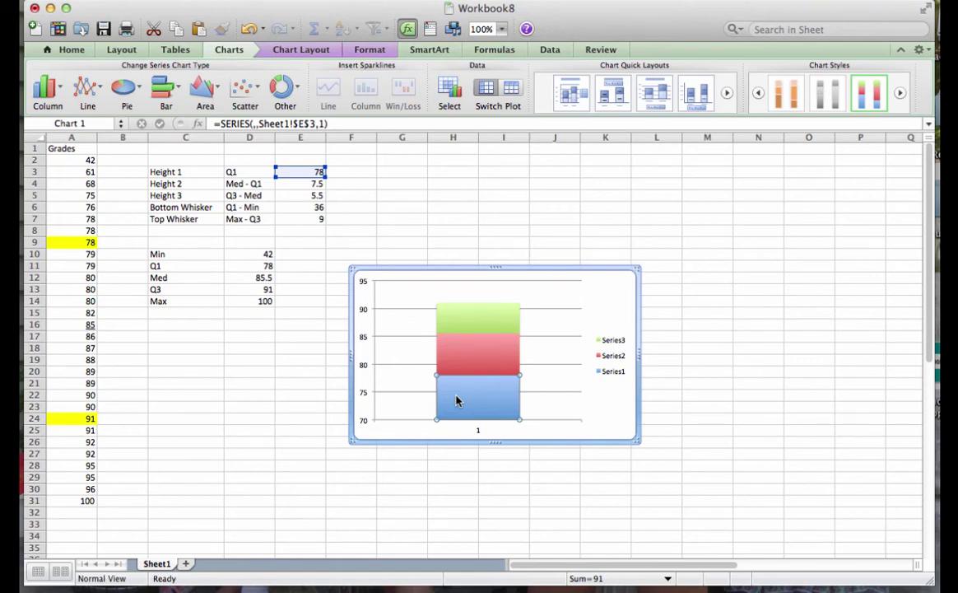
{"action": "left_click", "coordinate": [319, 53]}
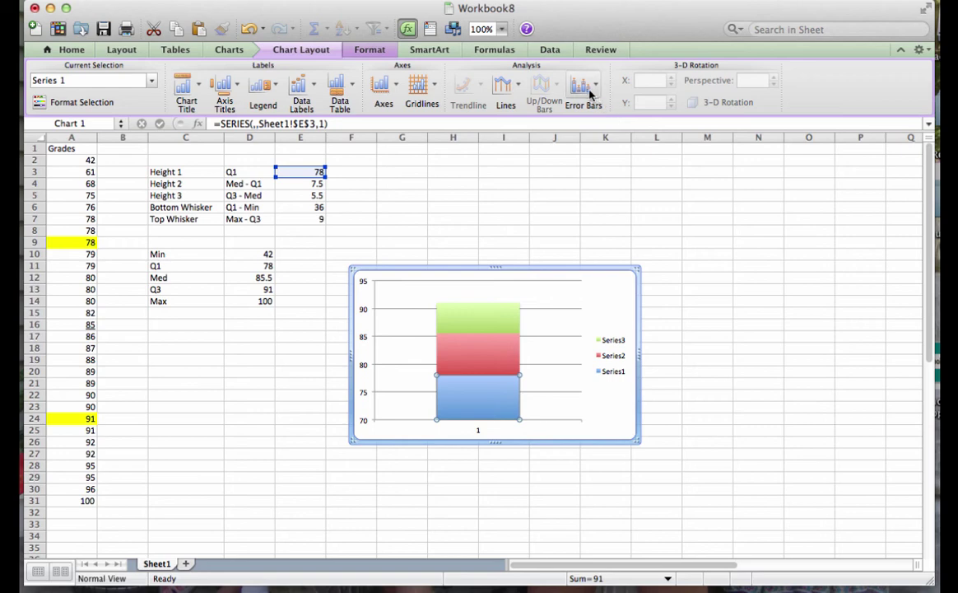
{"action": "left_click", "coordinate": [593, 93]}
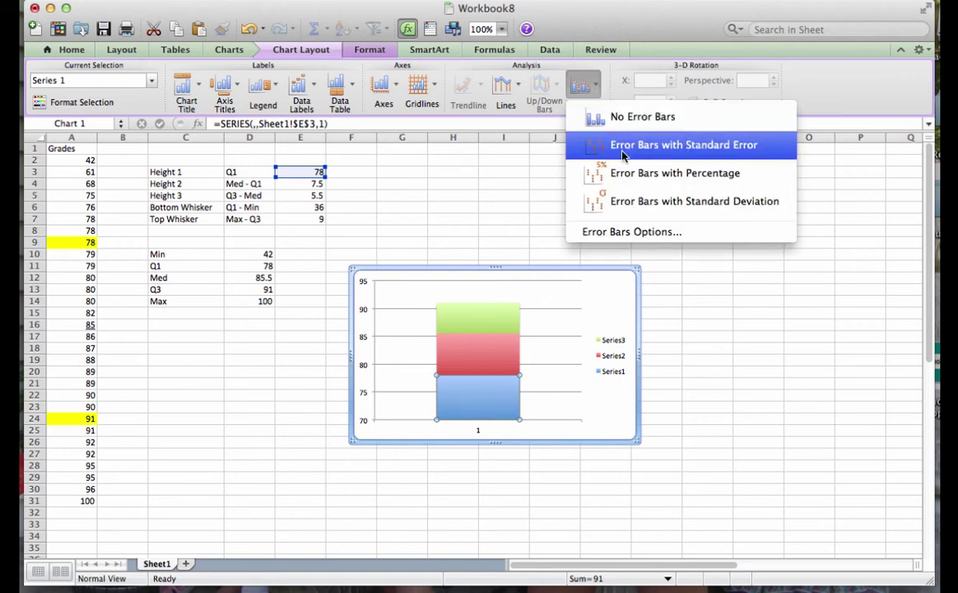
{"action": "left_click", "coordinate": [631, 233]}
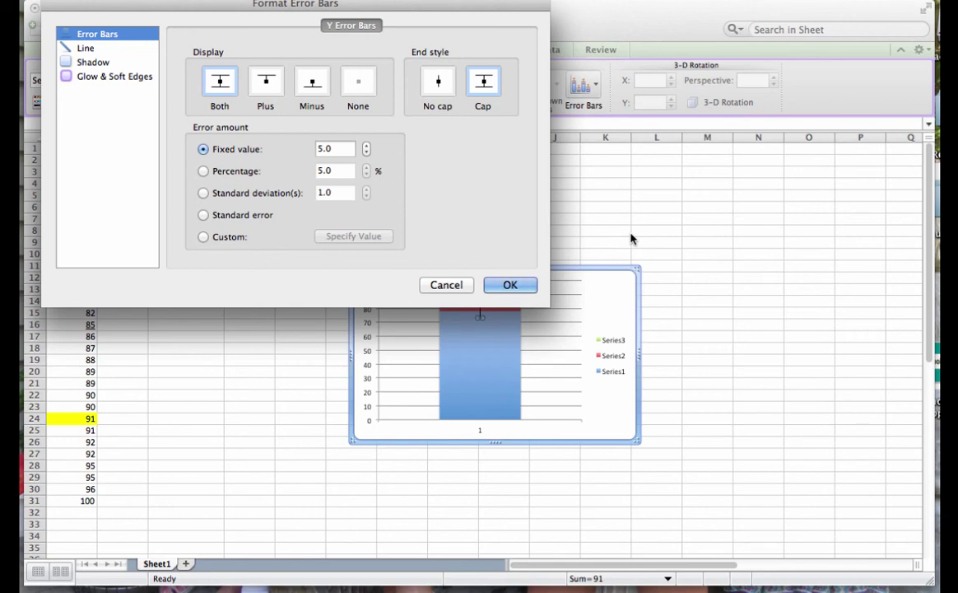
{"action": "left_click", "coordinate": [314, 83]}
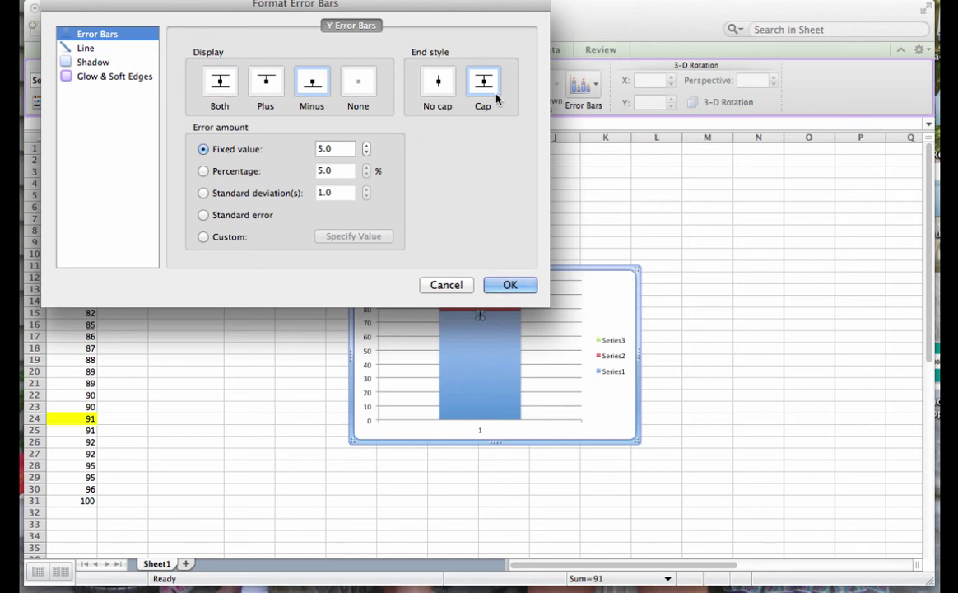
{"action": "left_click", "coordinate": [203, 236]}
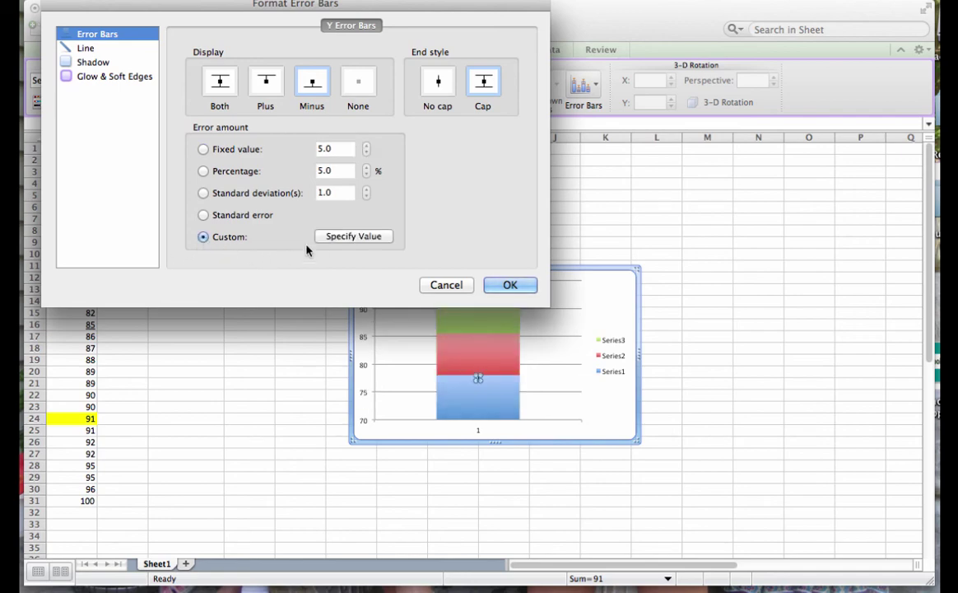
{"action": "left_click", "coordinate": [331, 238]}
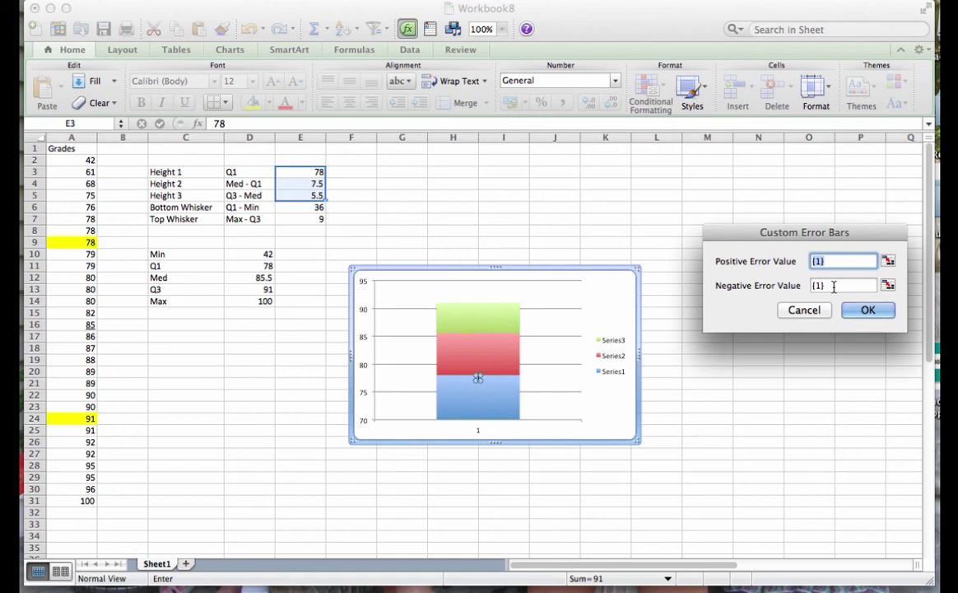
{"action": "left_click", "coordinate": [834, 287]}
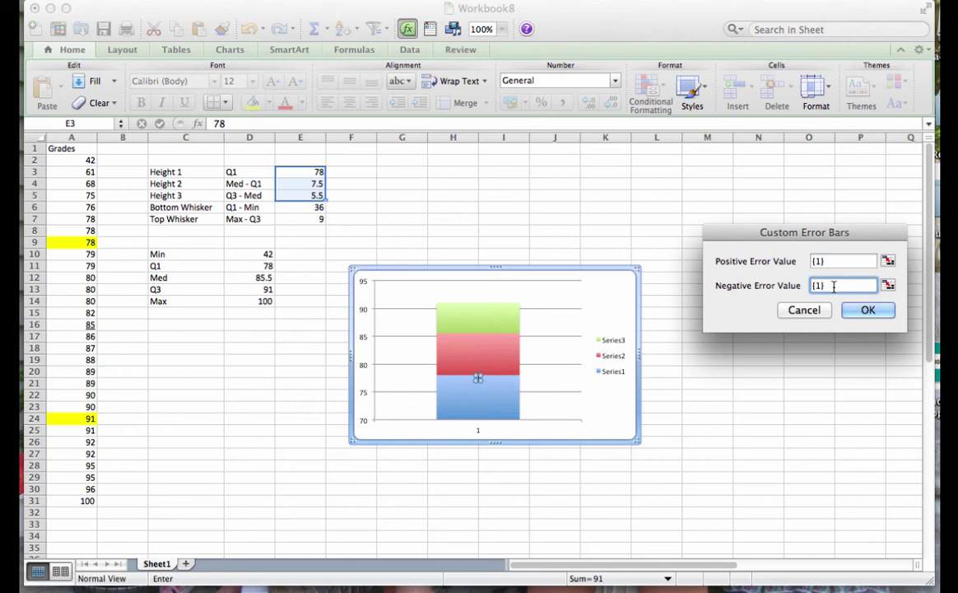
{"action": "key", "text": "BackSpace"}
{"action": "key", "text": "BackSpace"}
{"action": "key", "text": "BackSpace"}
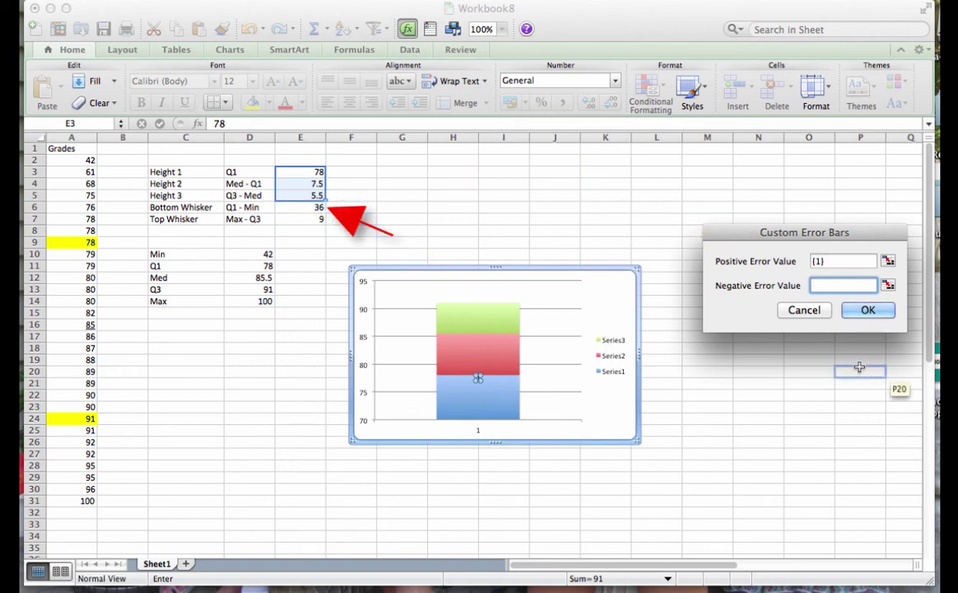
{"action": "type", "text": "36"}
{"action": "left_click", "coordinate": [867, 309]}
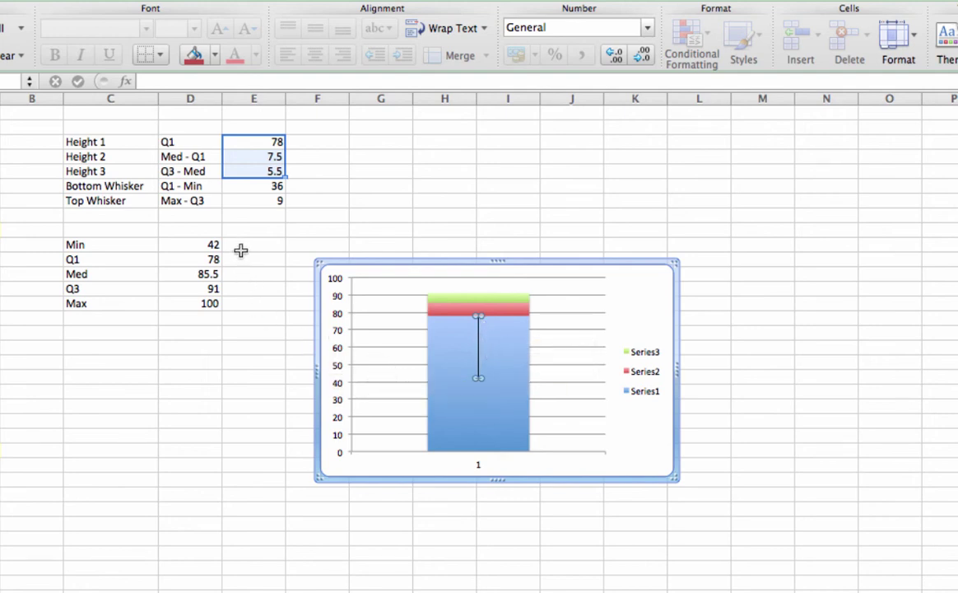
Set the bottom Series1 bar to no fill and no line so only its whisker shows.
{"action": "left_click", "coordinate": [504, 429]}
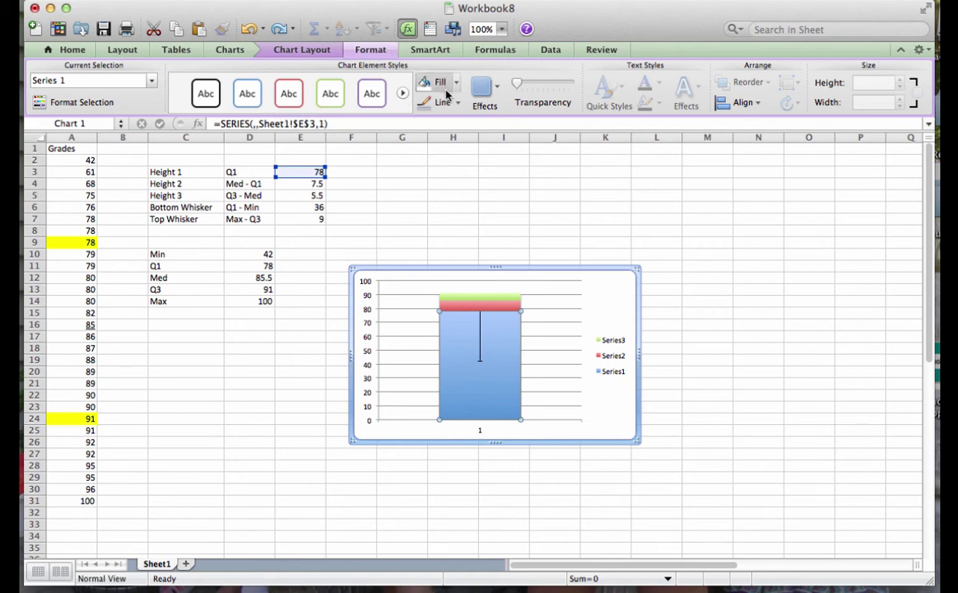
{"action": "left_click", "coordinate": [458, 83]}
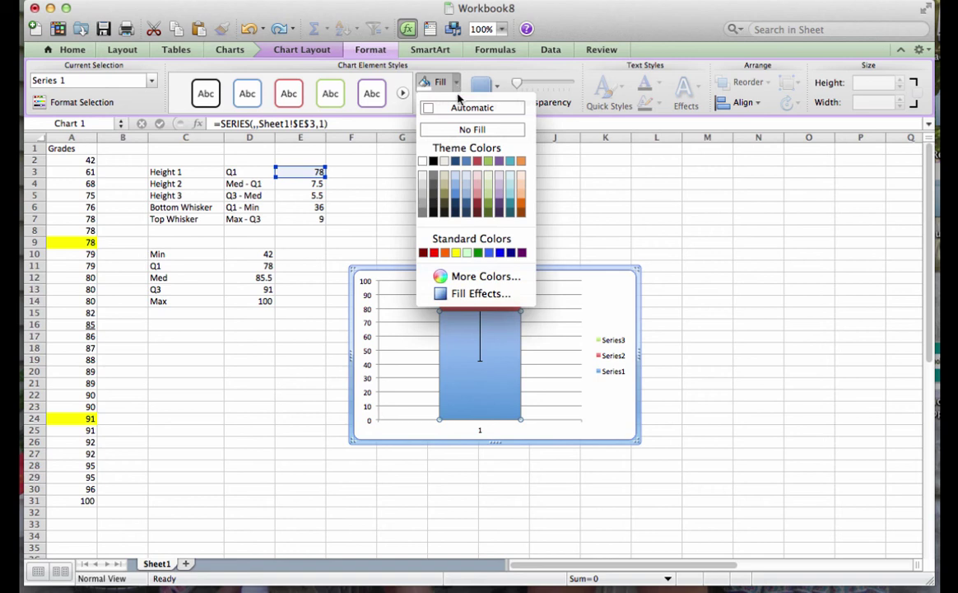
{"action": "left_click", "coordinate": [459, 129]}
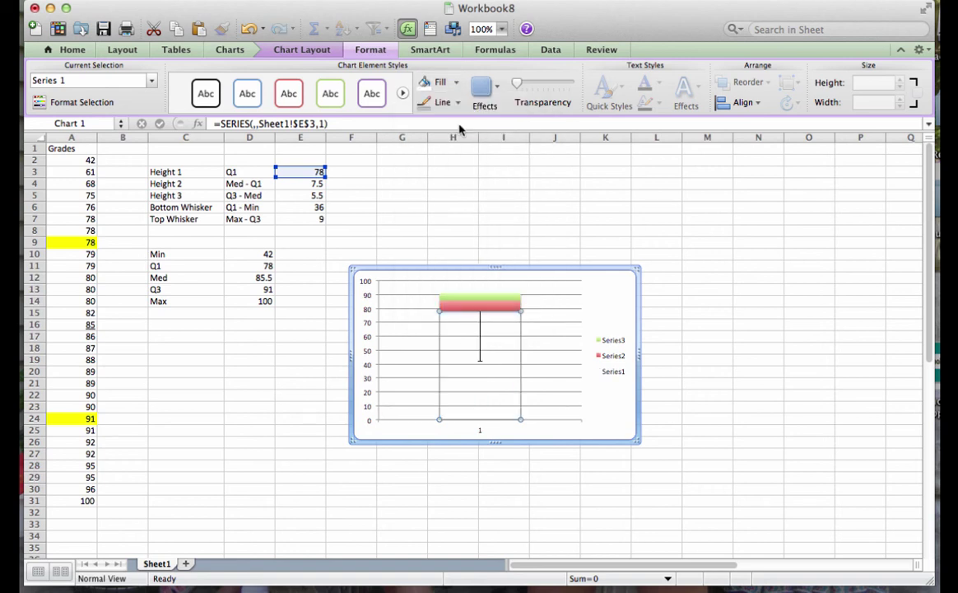
{"action": "left_click", "coordinate": [458, 103]}
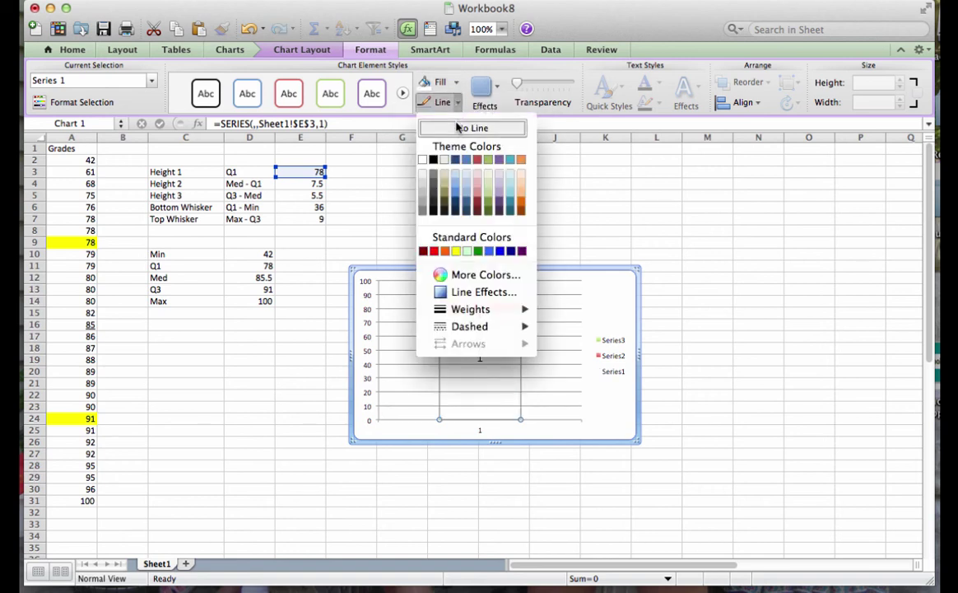
{"action": "left_click", "coordinate": [457, 125]}
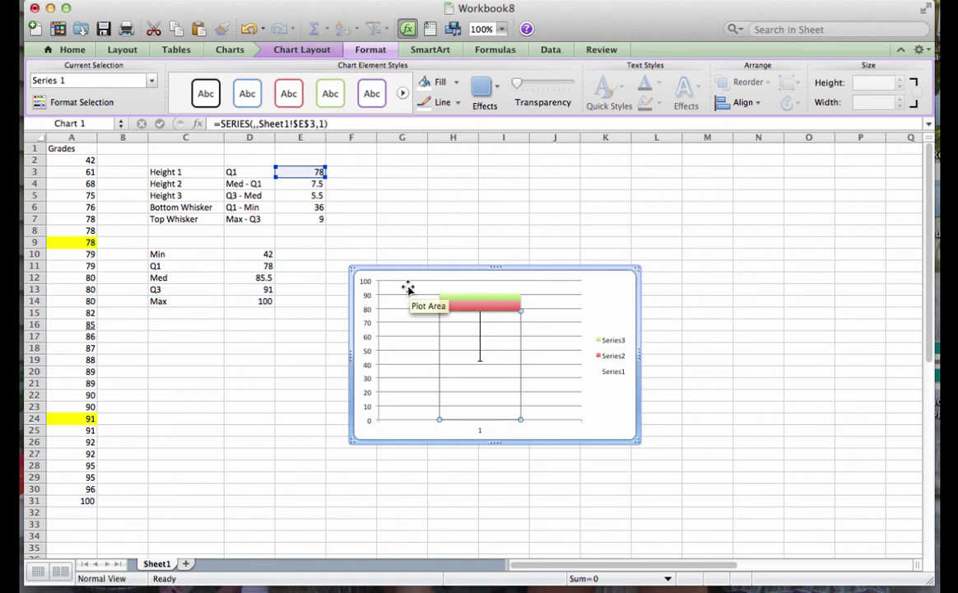
{"action": "left_click", "coordinate": [408, 288]}
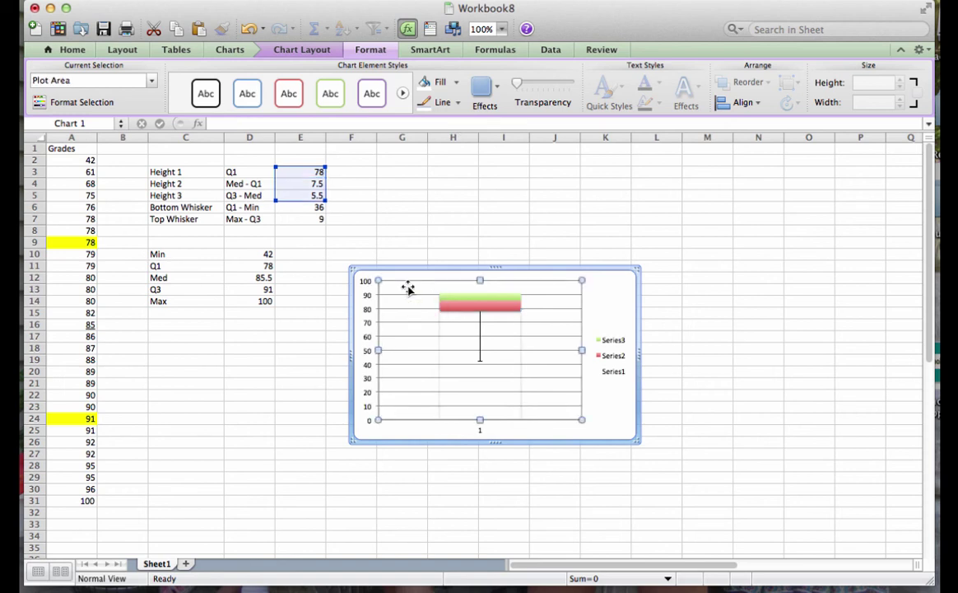
{"action": "left_click", "coordinate": [409, 232]}
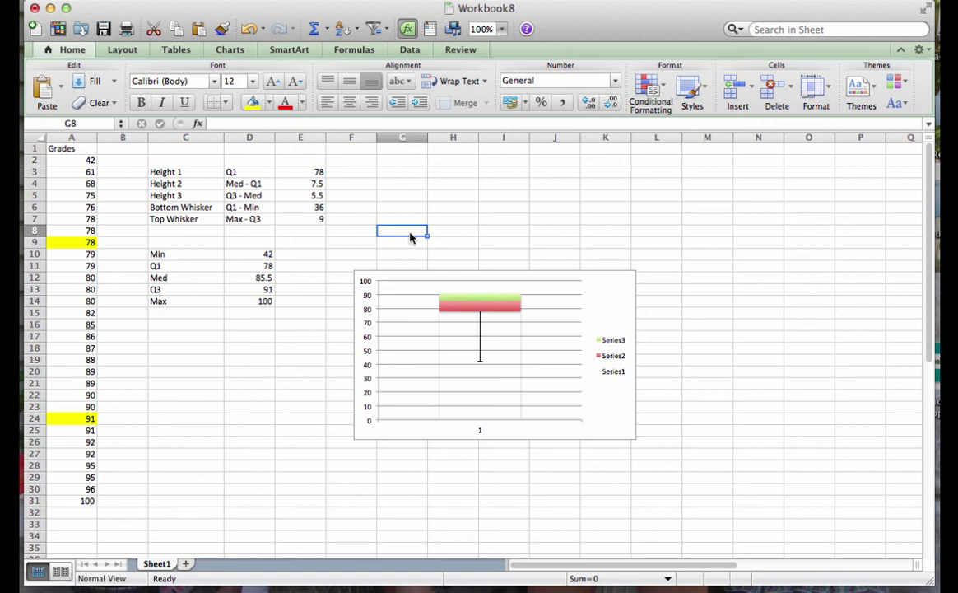
Give the green Series3 bar a Plus-only custom error bar of 9, reaching up to 100.
{"action": "left_click", "coordinate": [461, 301]}
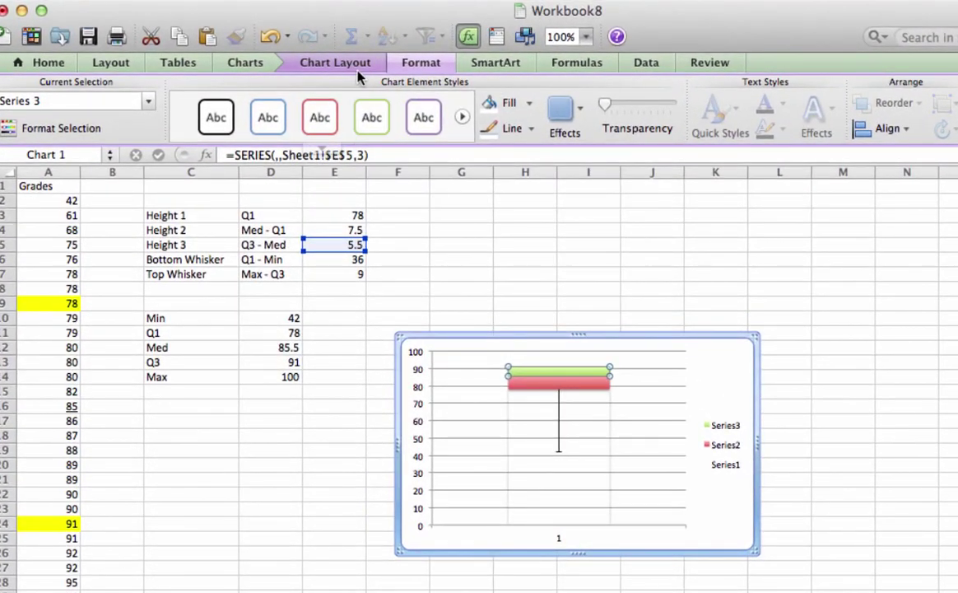
{"action": "left_click", "coordinate": [354, 66]}
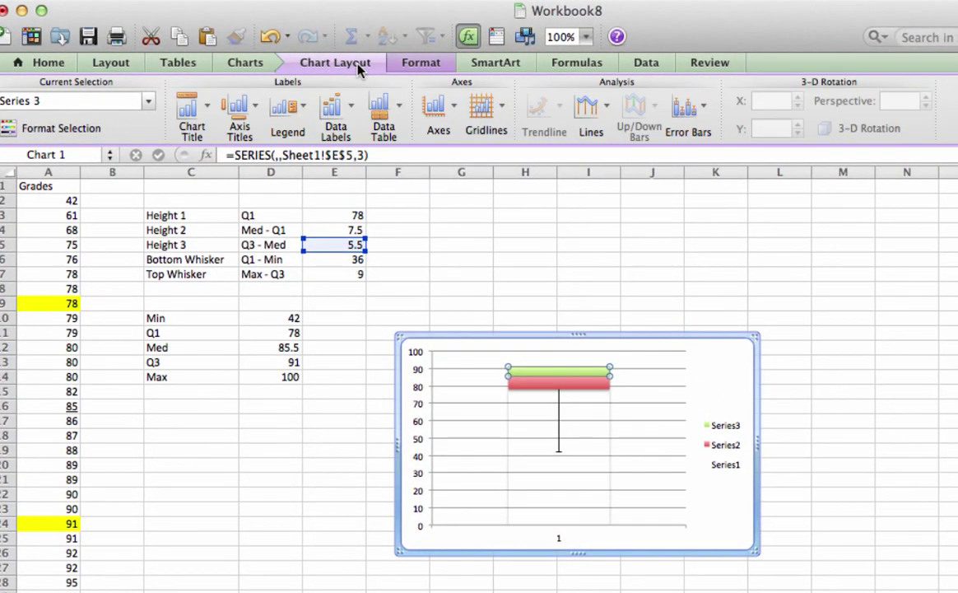
{"action": "left_click", "coordinate": [705, 115]}
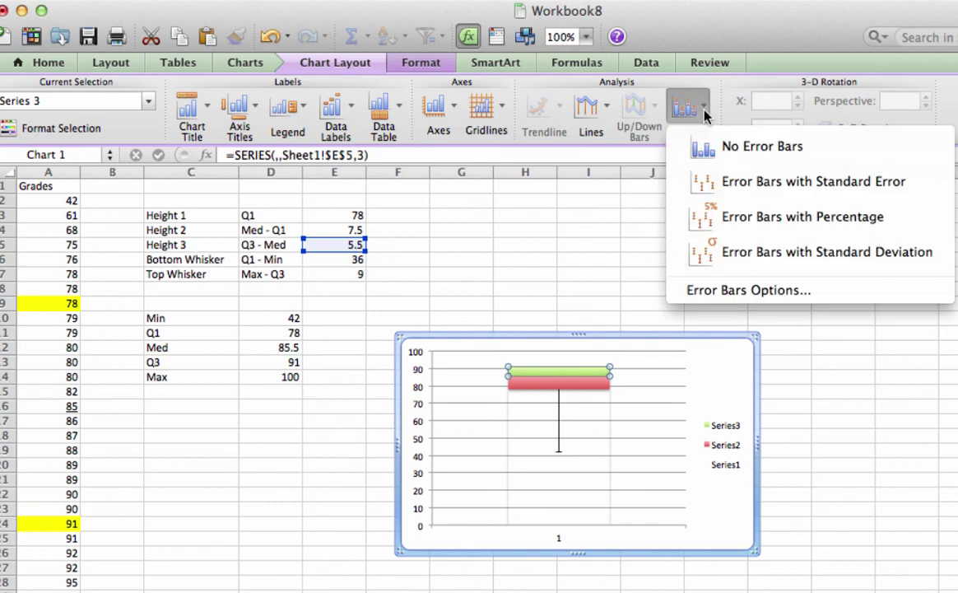
{"action": "left_click", "coordinate": [707, 290]}
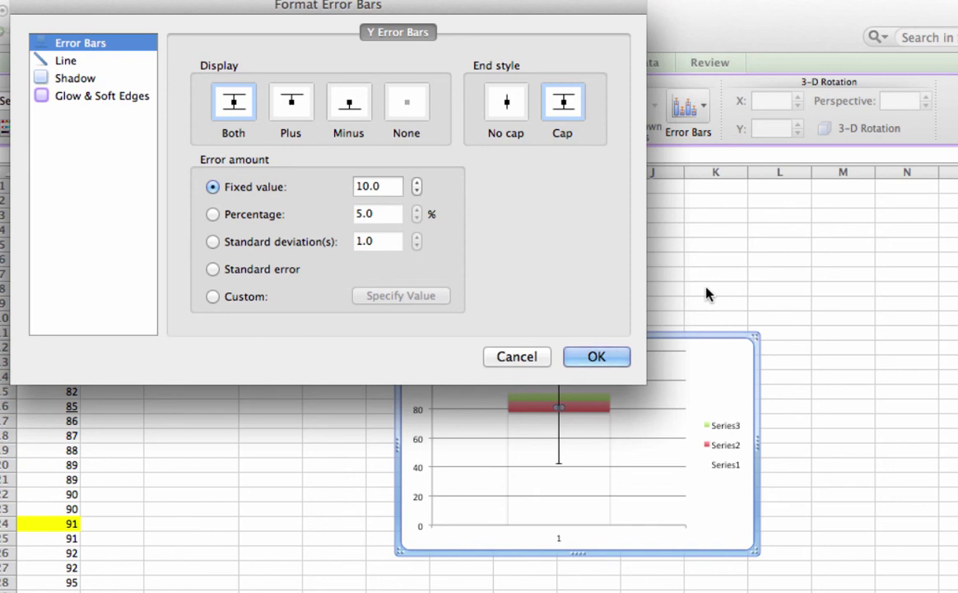
{"action": "left_click", "coordinate": [295, 109]}
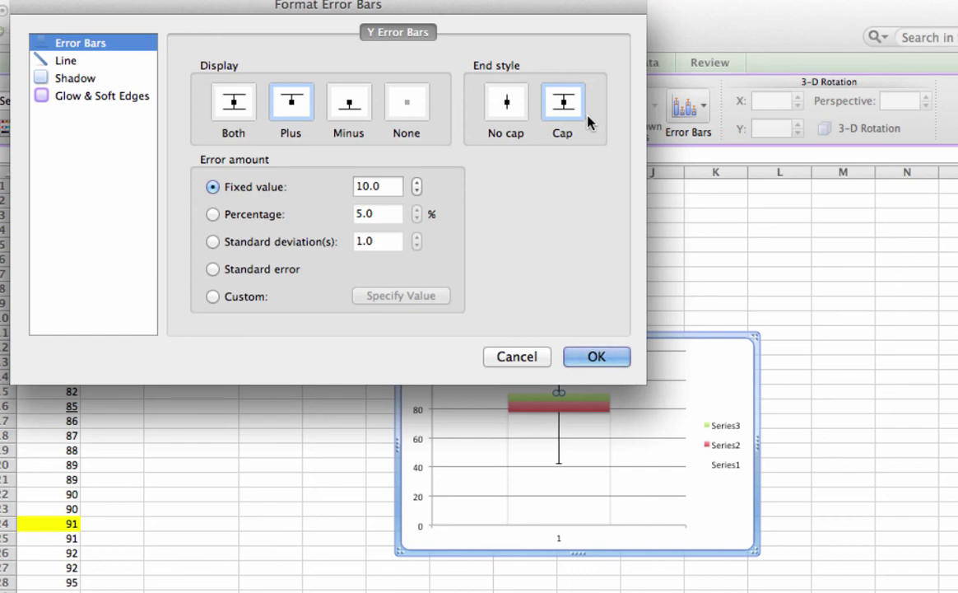
{"action": "left_click", "coordinate": [214, 297]}
{"action": "left_click", "coordinate": [371, 296]}
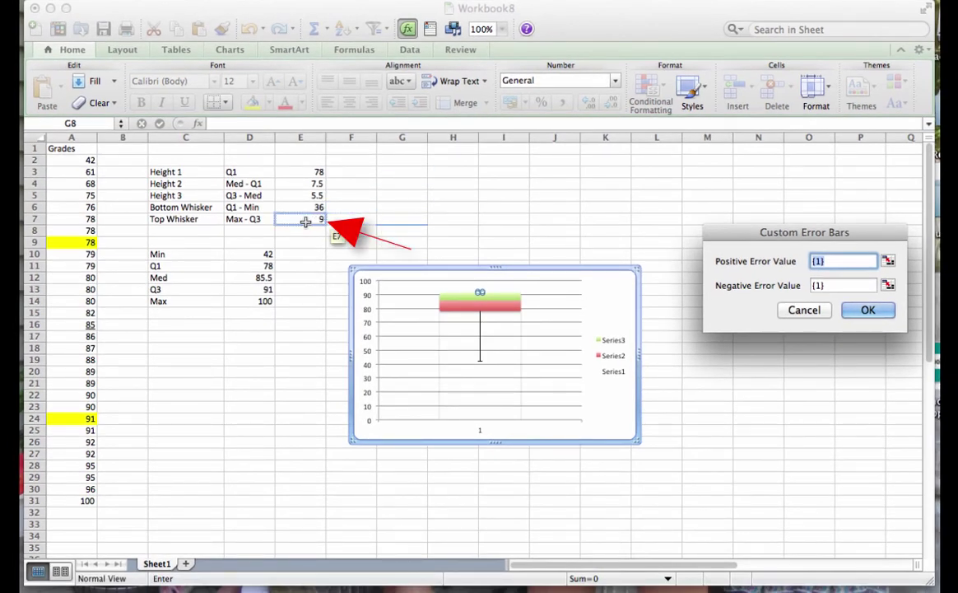
{"action": "type", "text": "9"}
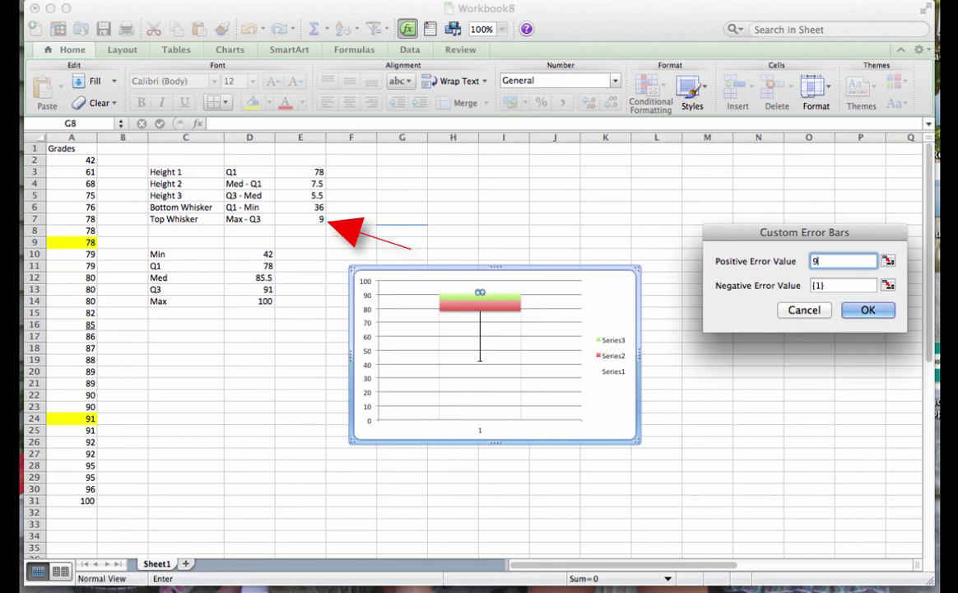
{"action": "left_click", "coordinate": [858, 311]}
{"action": "left_click", "coordinate": [510, 283]}
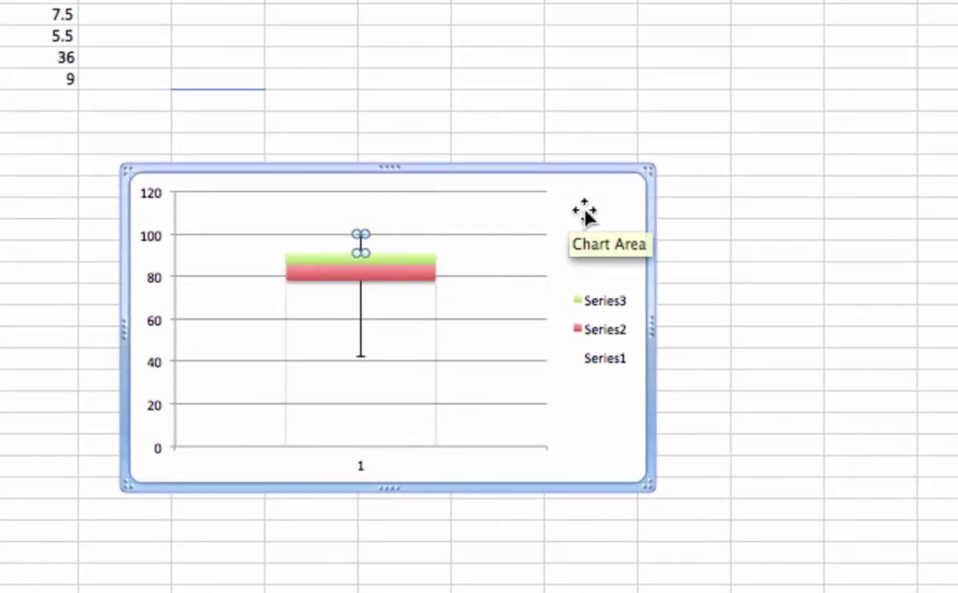
Delete the chart legend so the box plot widens across the chart.
{"action": "left_click", "coordinate": [742, 162]}
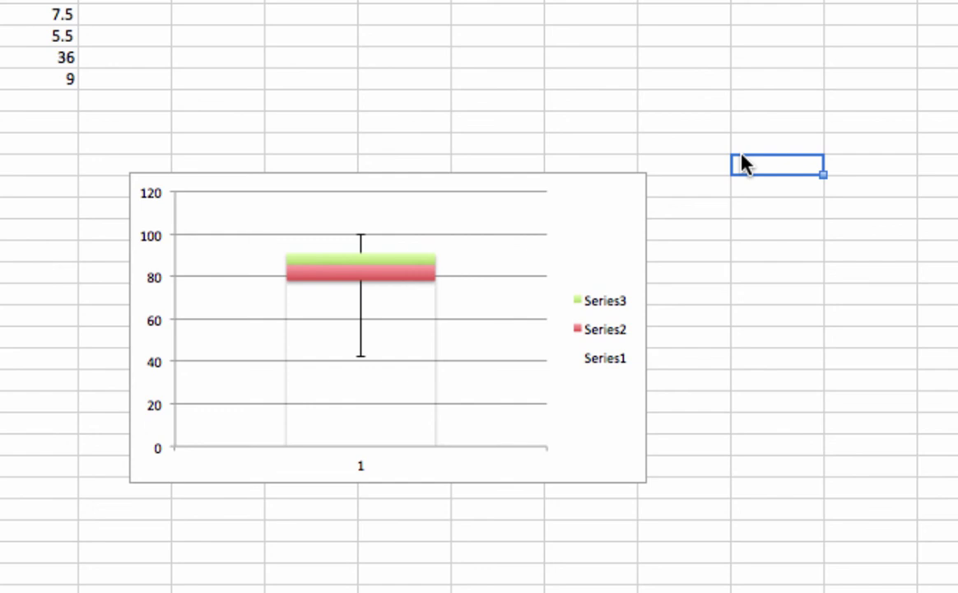
{"action": "left_click", "coordinate": [611, 323]}
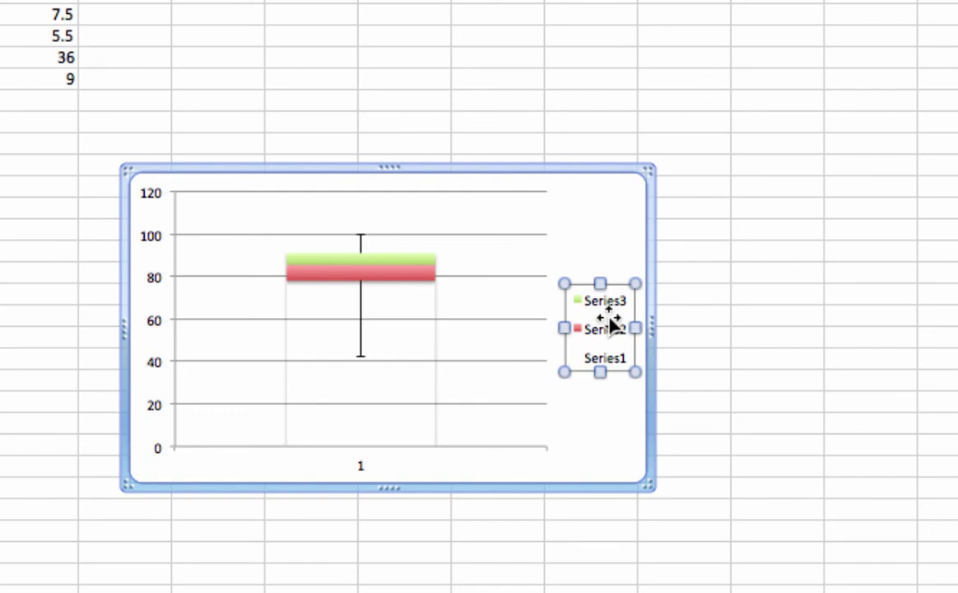
{"action": "key", "text": "Delete"}
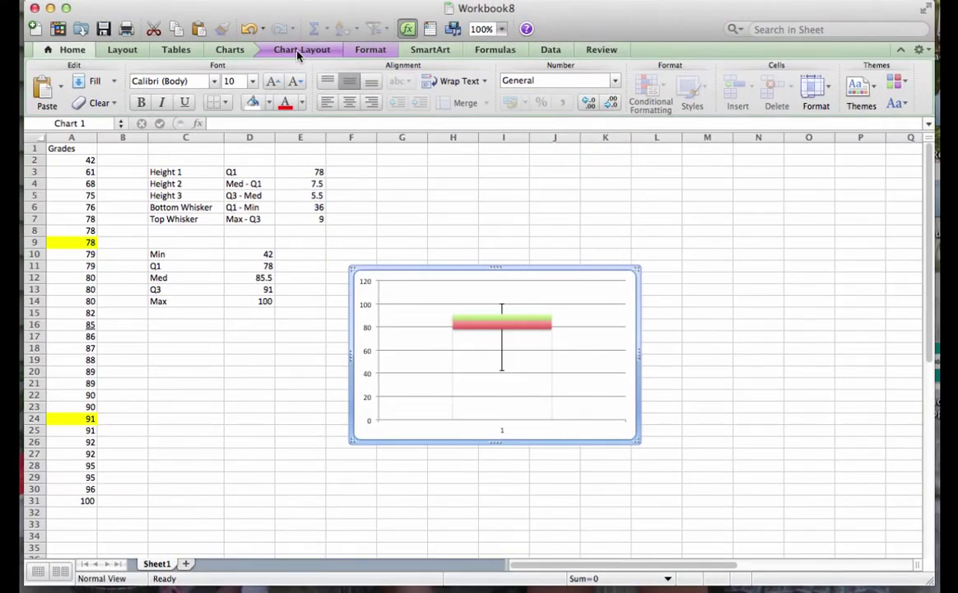
Add the title 'Exam Grams' above the chart and enlarge the chart up and to the right.
{"action": "left_click", "coordinate": [298, 51]}
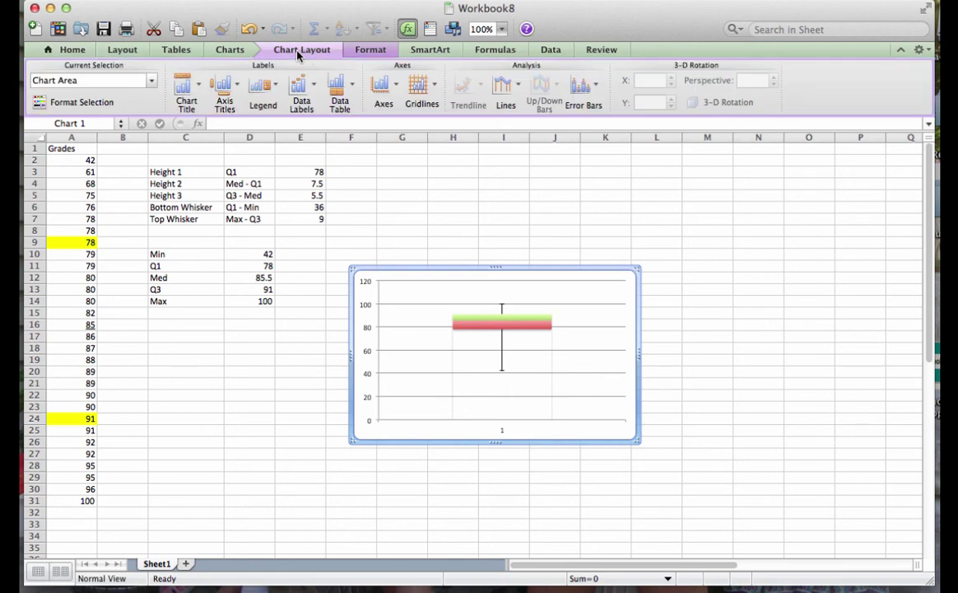
{"action": "left_click", "coordinate": [196, 88]}
{"action": "left_click", "coordinate": [205, 144]}
{"action": "type", "text": "Exam"}
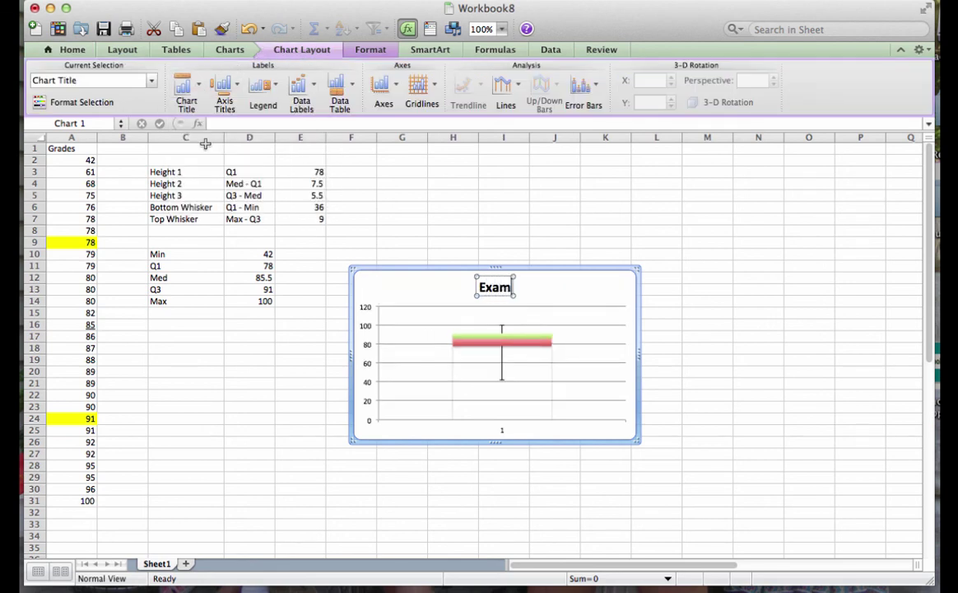
{"action": "type", "text": " Grams"}
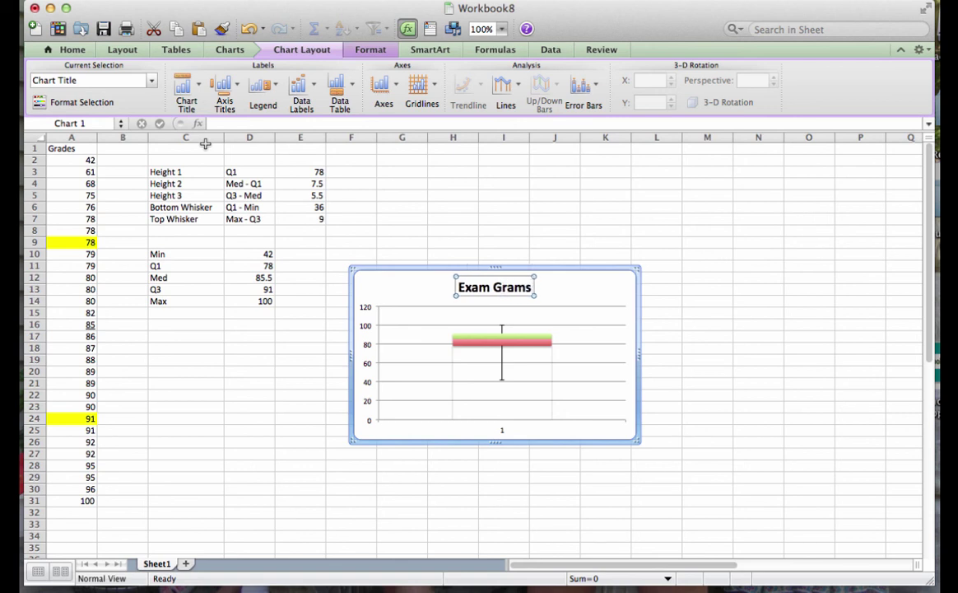
{"action": "left_click", "coordinate": [684, 314]}
{"action": "left_click", "coordinate": [625, 287]}
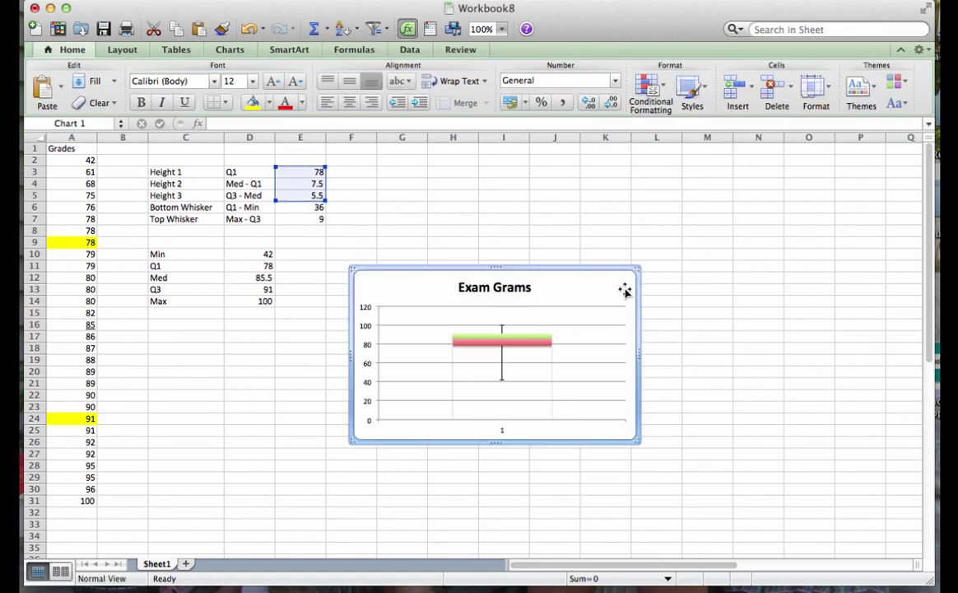
{"action": "left_click_drag", "start_coordinate": [634, 269], "coordinate": [739, 187]}
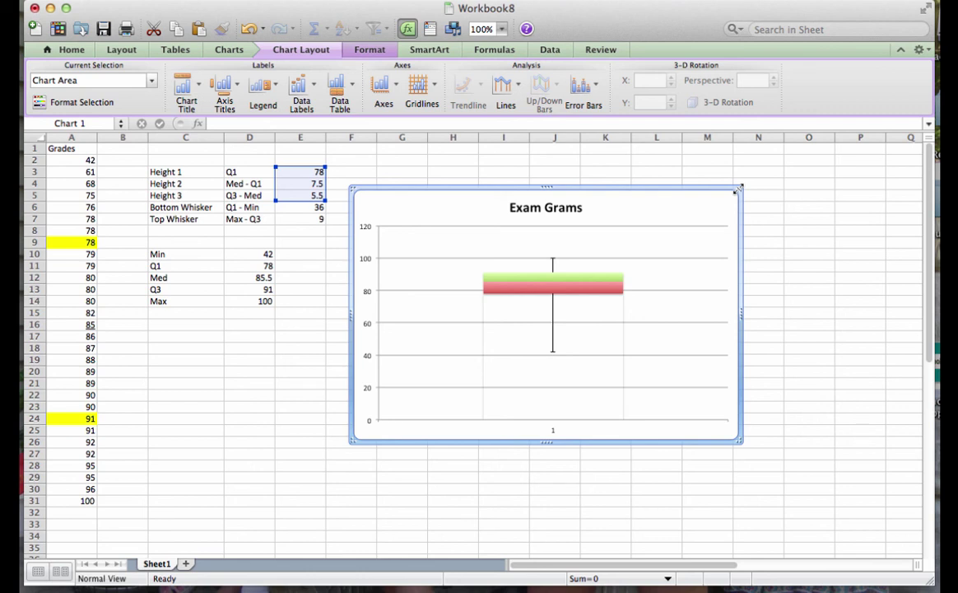
Give the Sheet1 worksheet tab the new name 'Exam Grades'.
{"action": "left_click", "coordinate": [810, 195]}
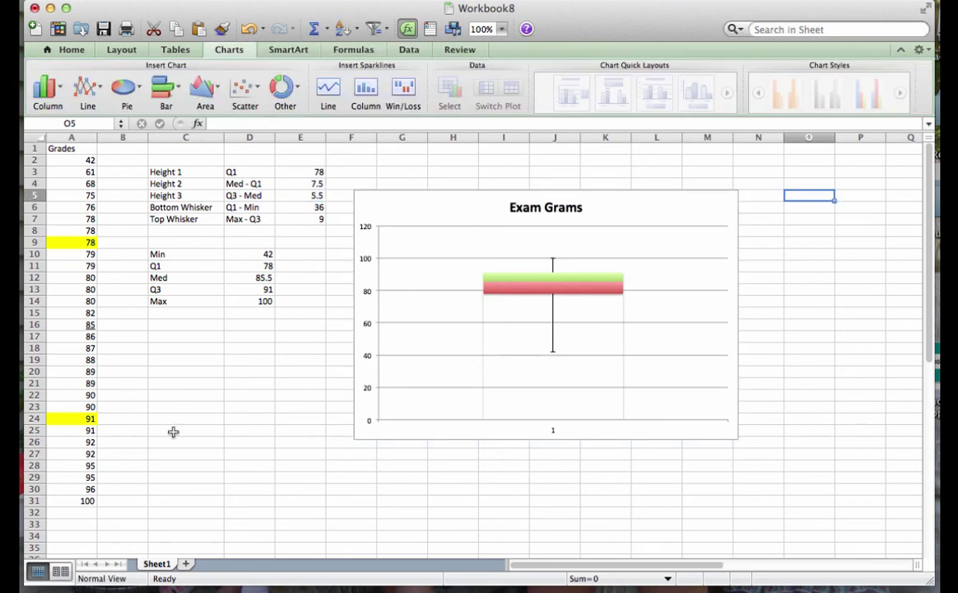
{"action": "double_click", "coordinate": [156, 564]}
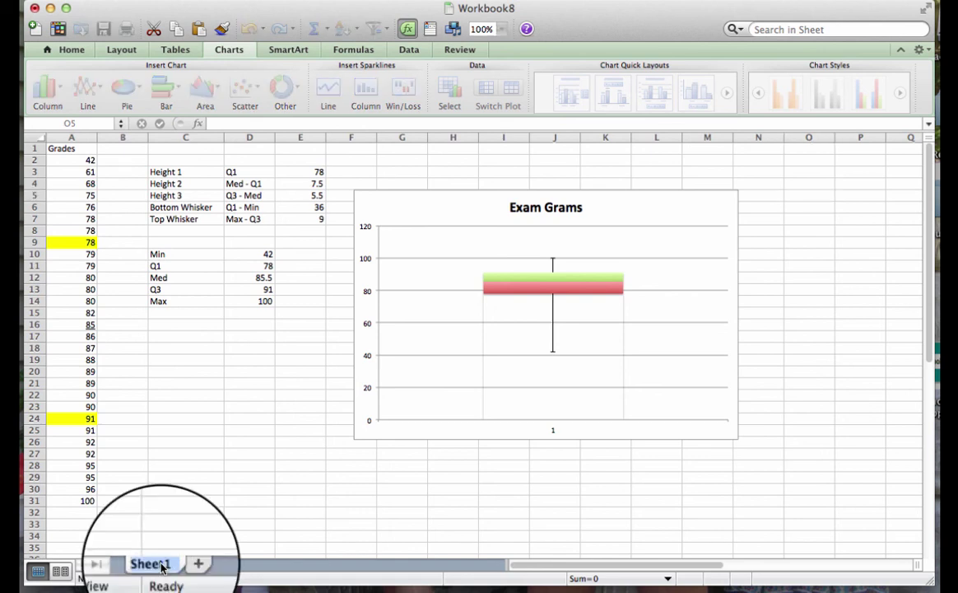
{"action": "type", "text": "Exam "}
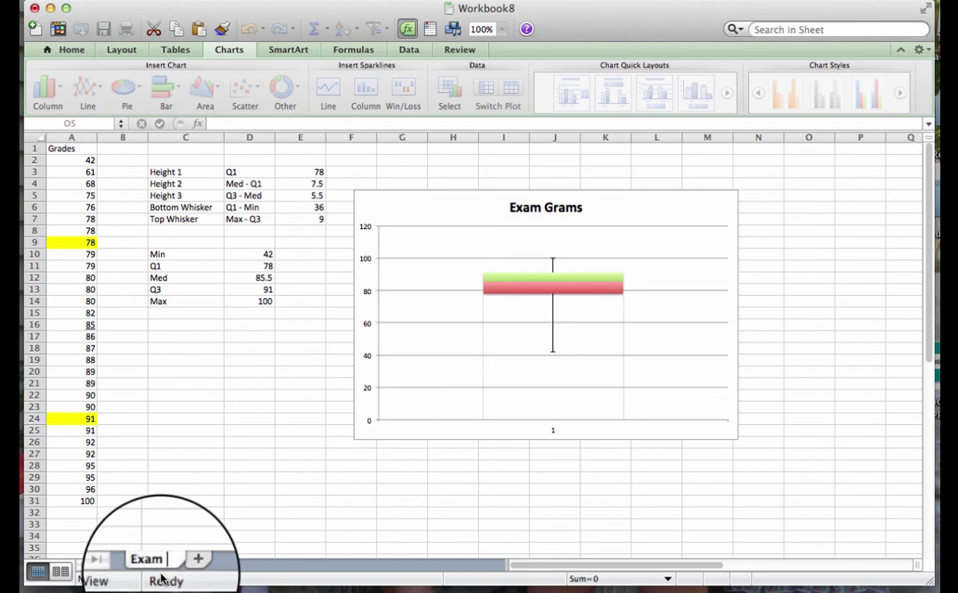
{"action": "type", "text": "Grades"}
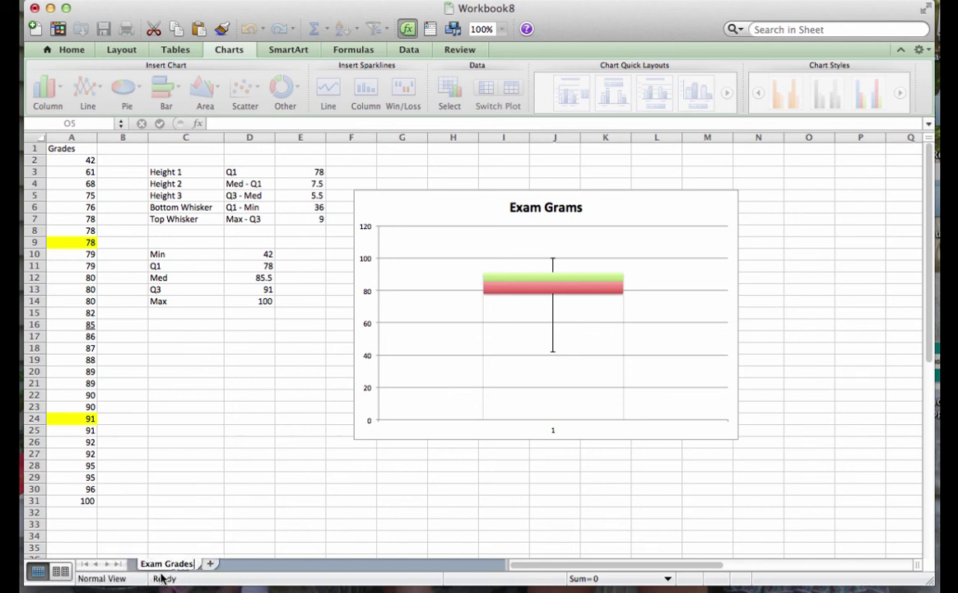